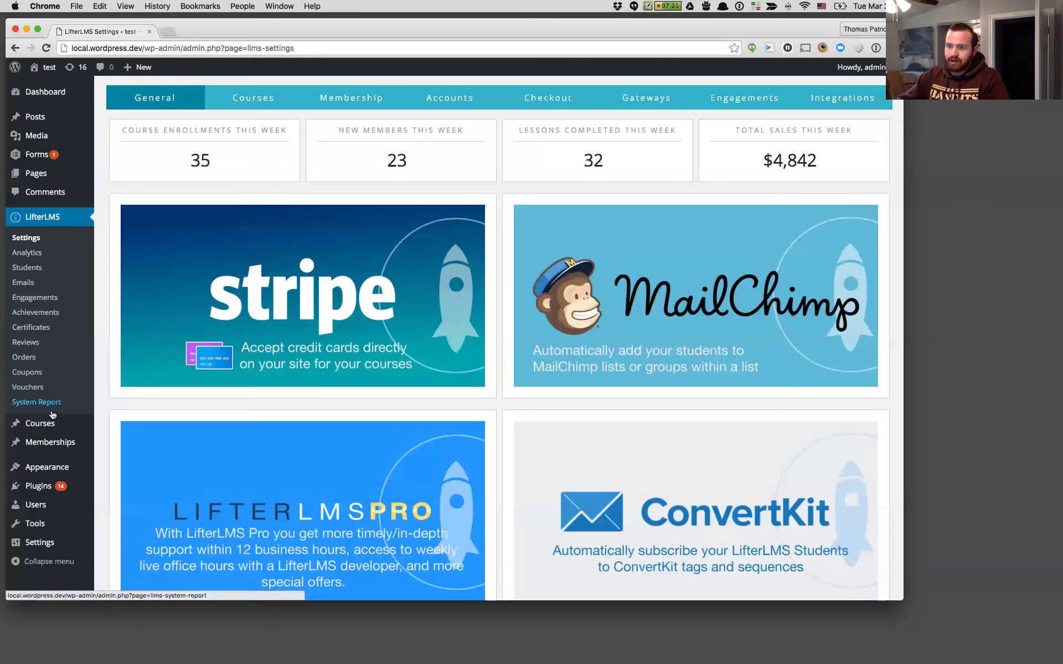
Open the quiz 'This is A quIZ' for editing from Courses > Quizzes.
mouse_move(50, 423)
left_click(116, 530)
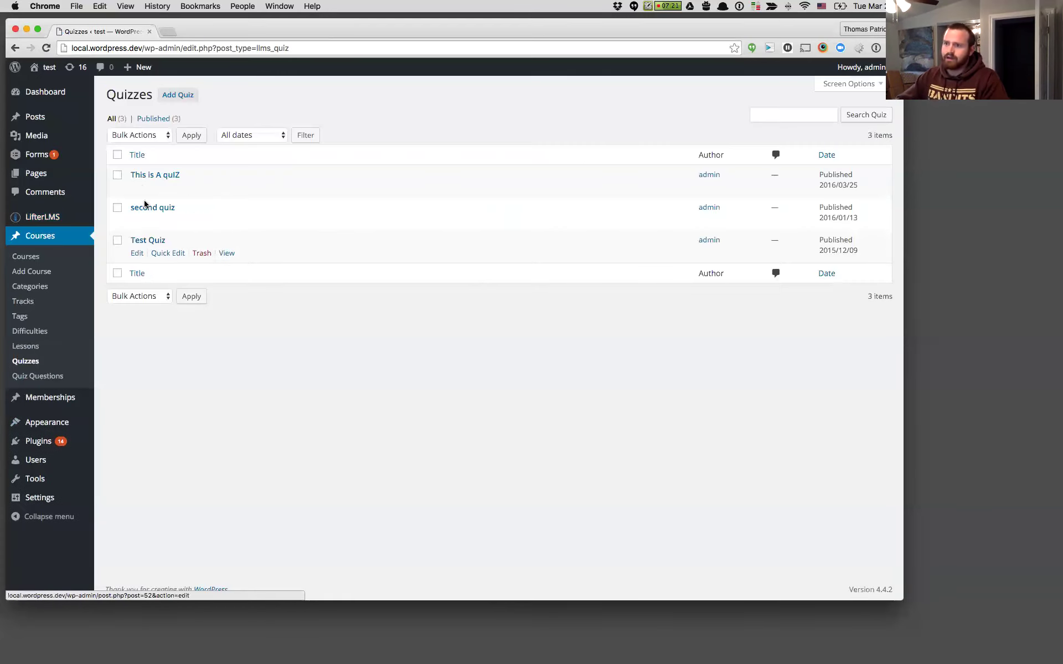
left_click(136, 188)
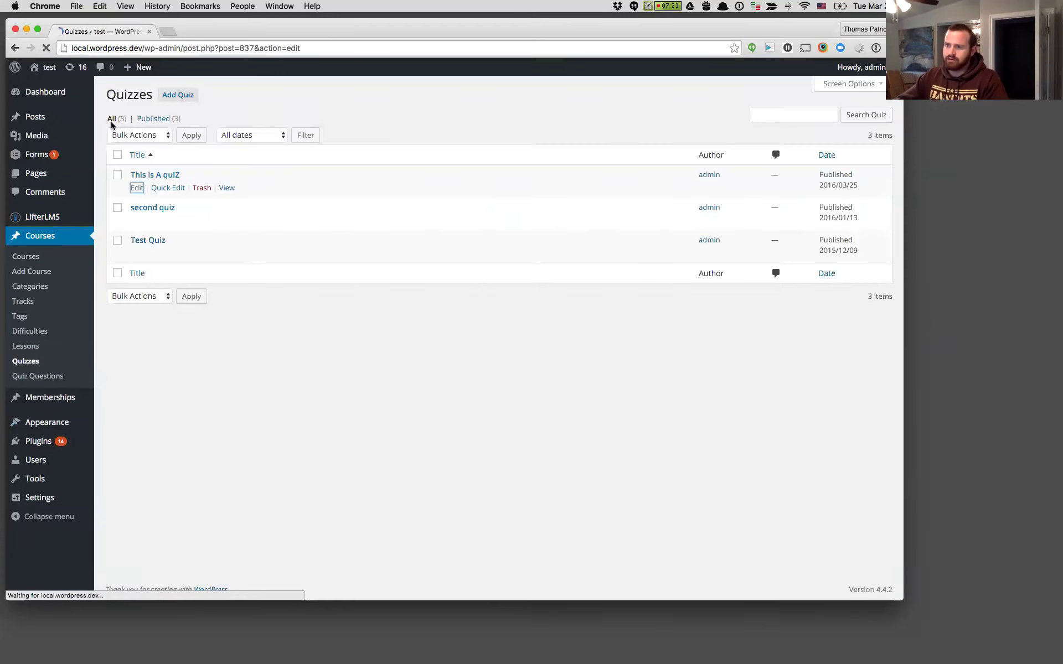
Scroll down the quiz editor to the Quiz Questions box and its 21-point total.
scroll(194, 299, "down", 2)
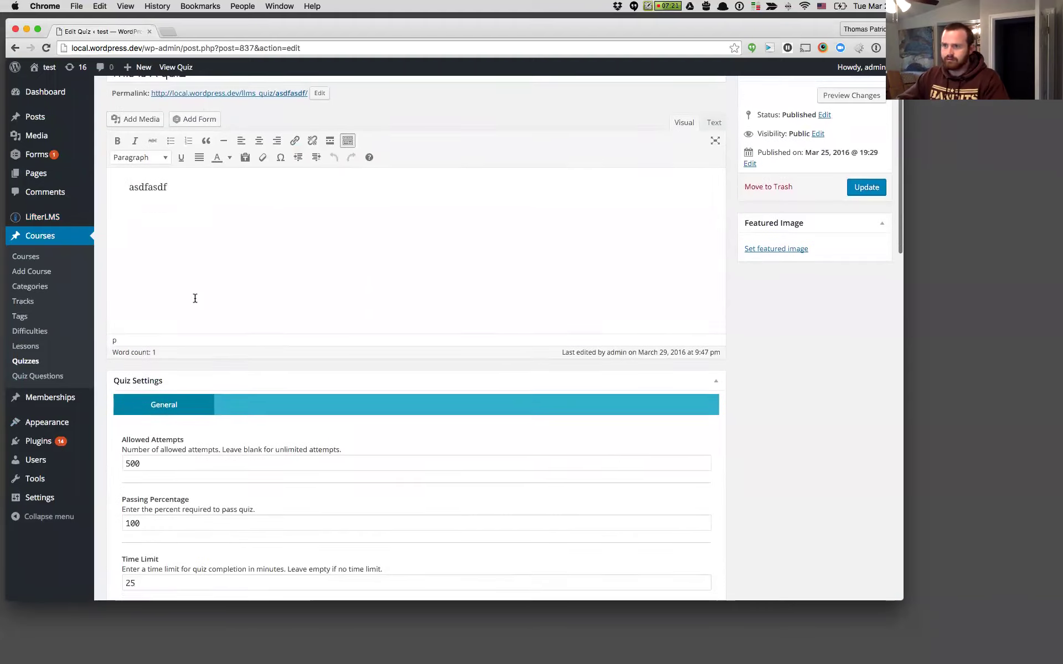
scroll(195, 298, "down", 5)
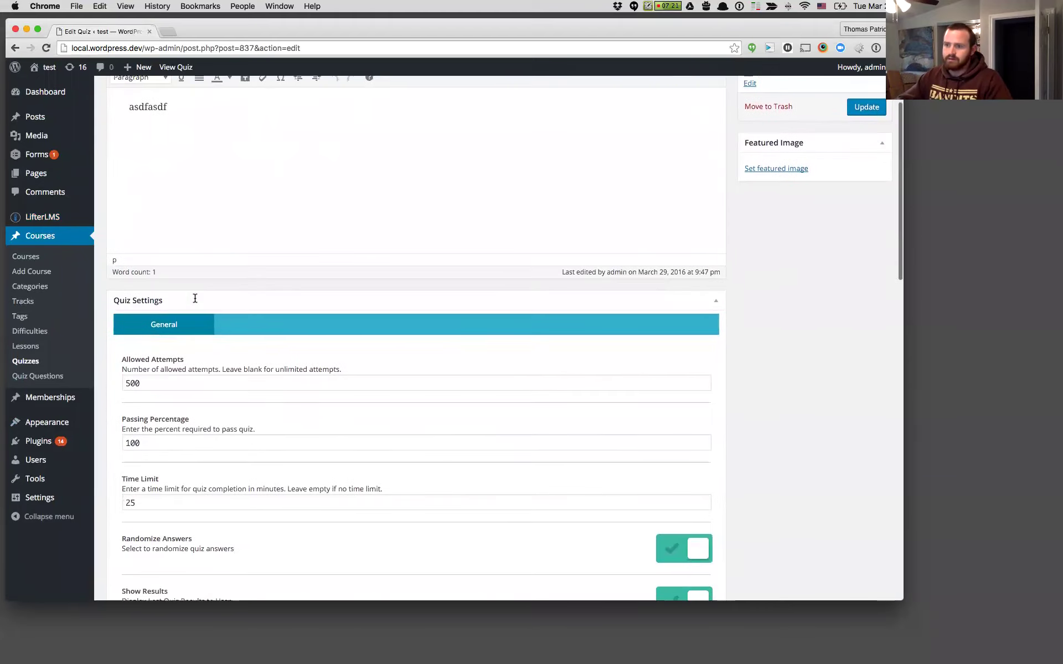
scroll(443, 321, "down", 6)
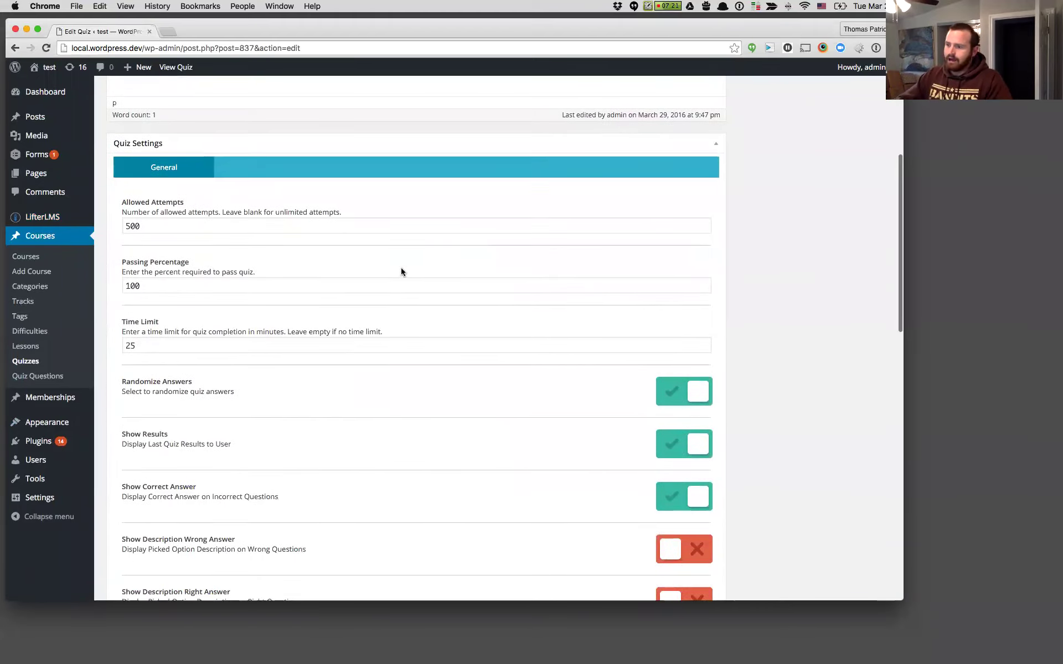
scroll(400, 271, "down", 15)
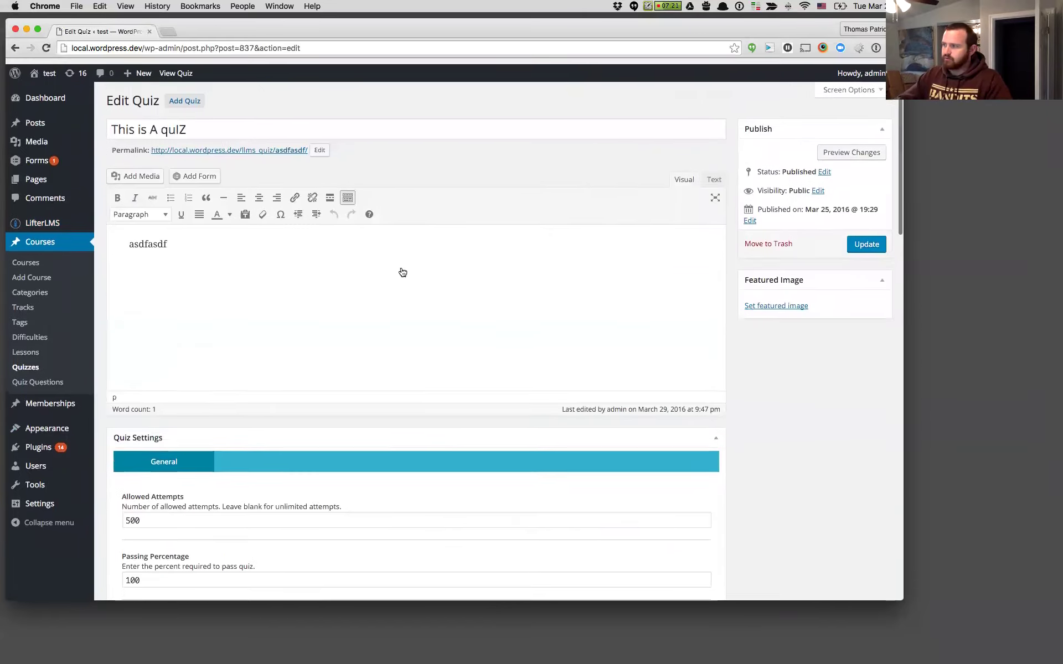
scroll(402, 272, "down", 20)
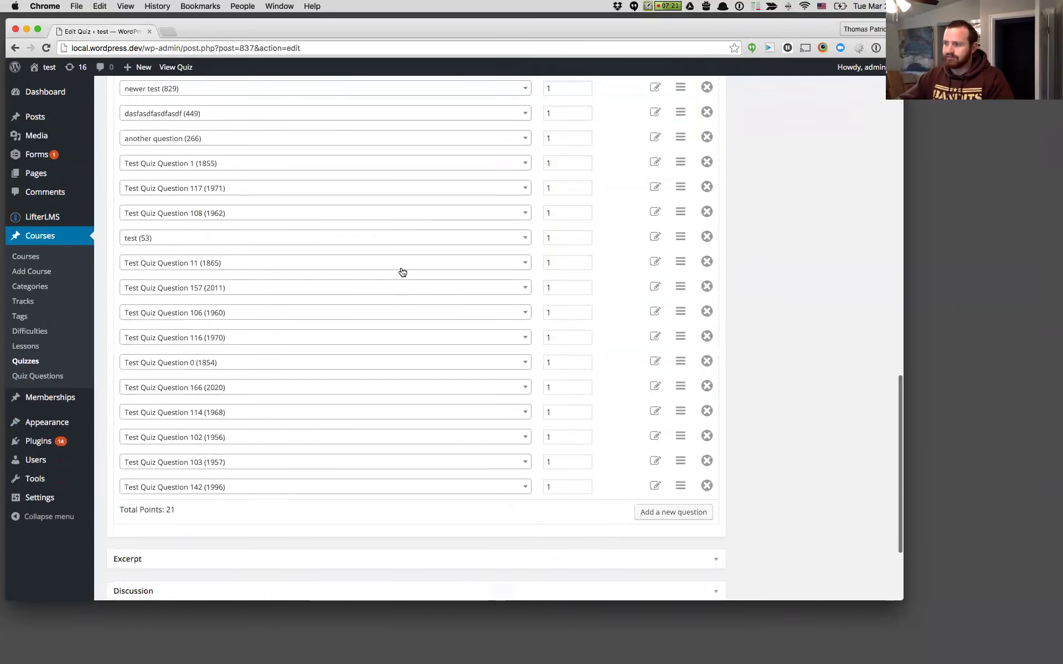
scroll(402, 272, "down", 2)
scroll(325, 188, "up", 3)
scroll(281, 259, "up", 6)
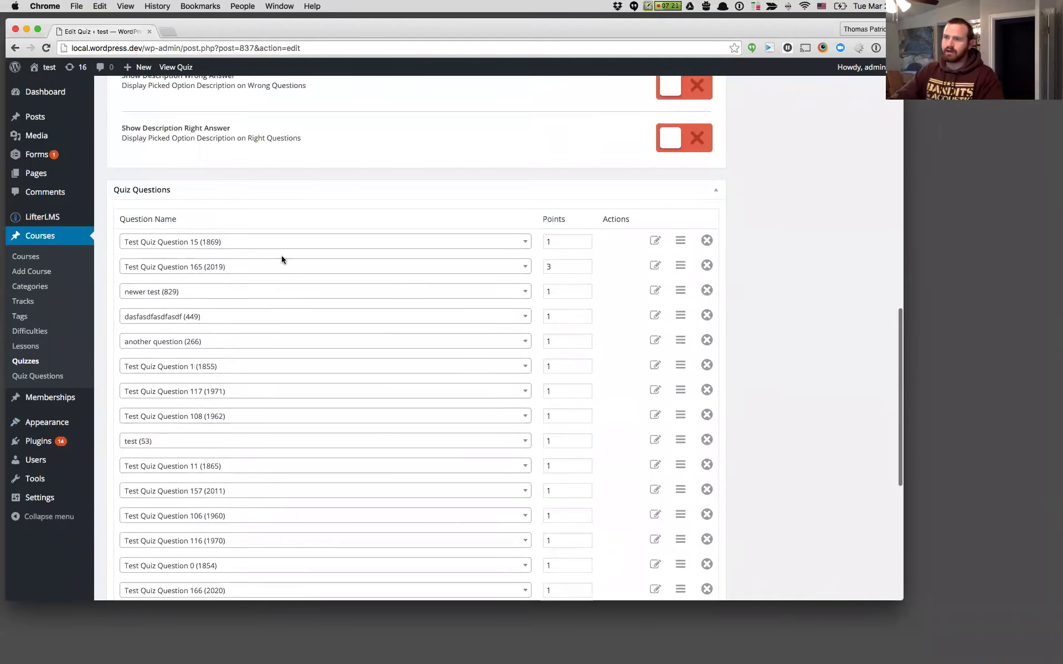
left_click_drag(268, 397, 318, 418)
scroll(269, 397, "up", 5)
scroll(317, 416, "down", 1)
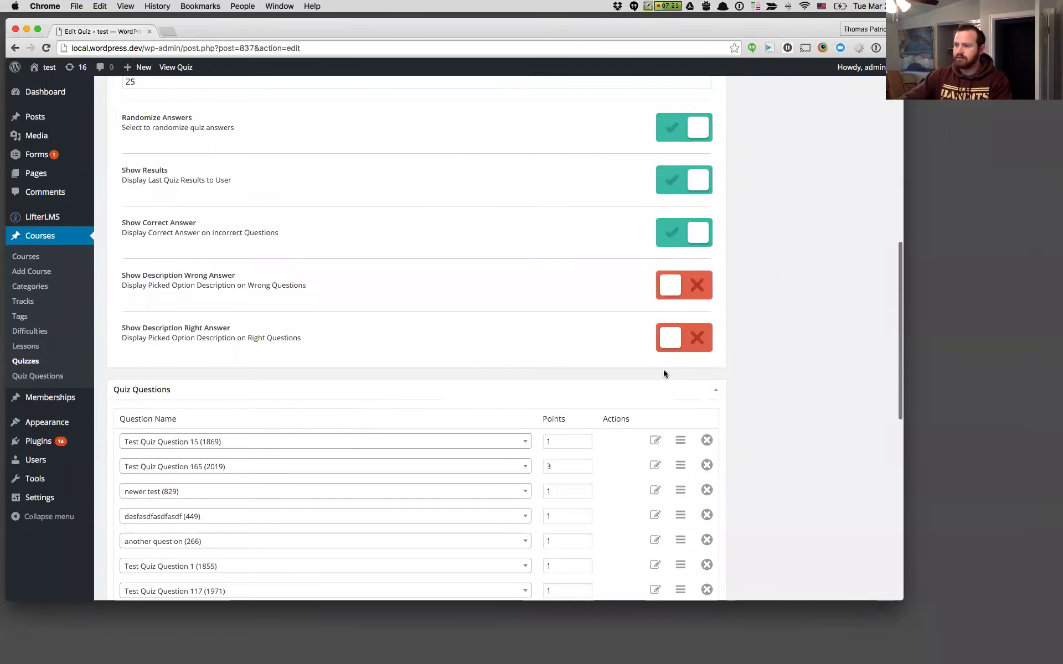
scroll(409, 367, "down", 8)
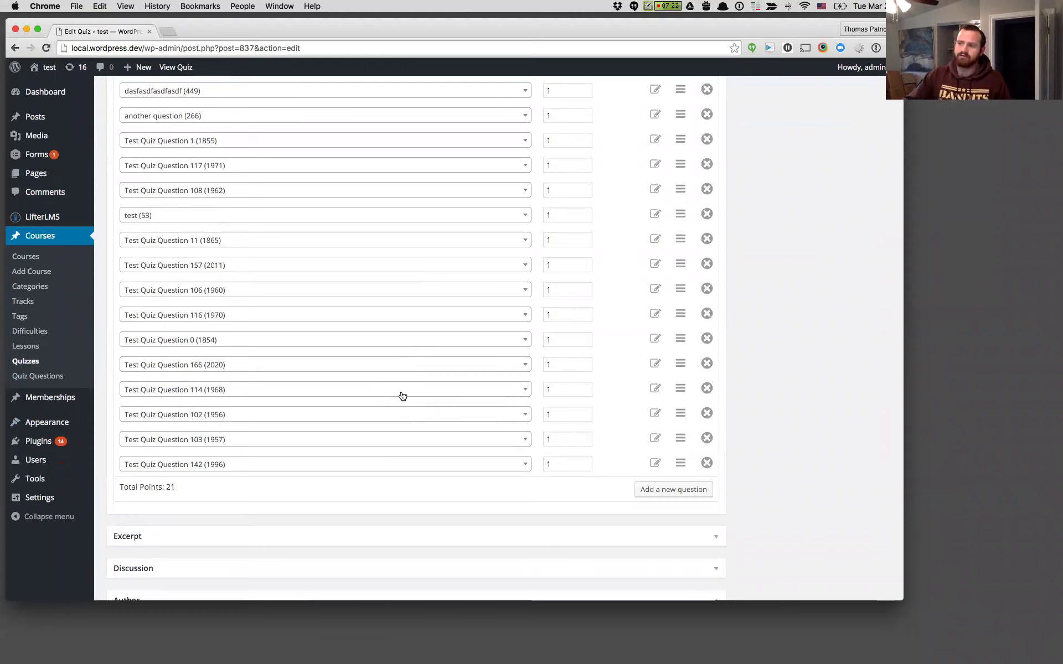
scroll(444, 273, "up", 5)
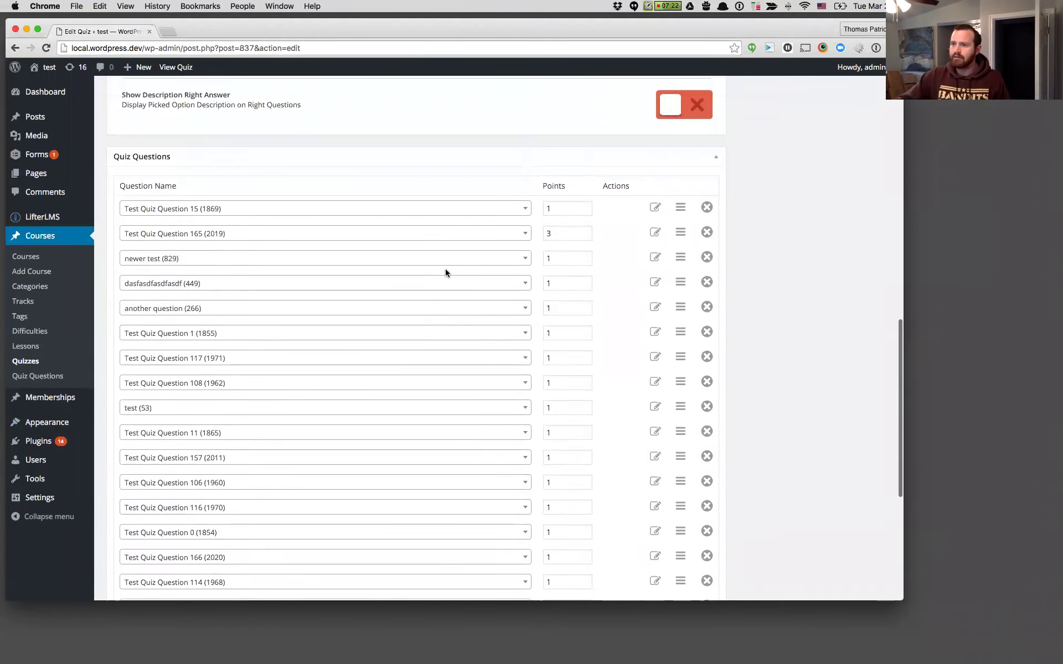
scroll(446, 273, "up", 1)
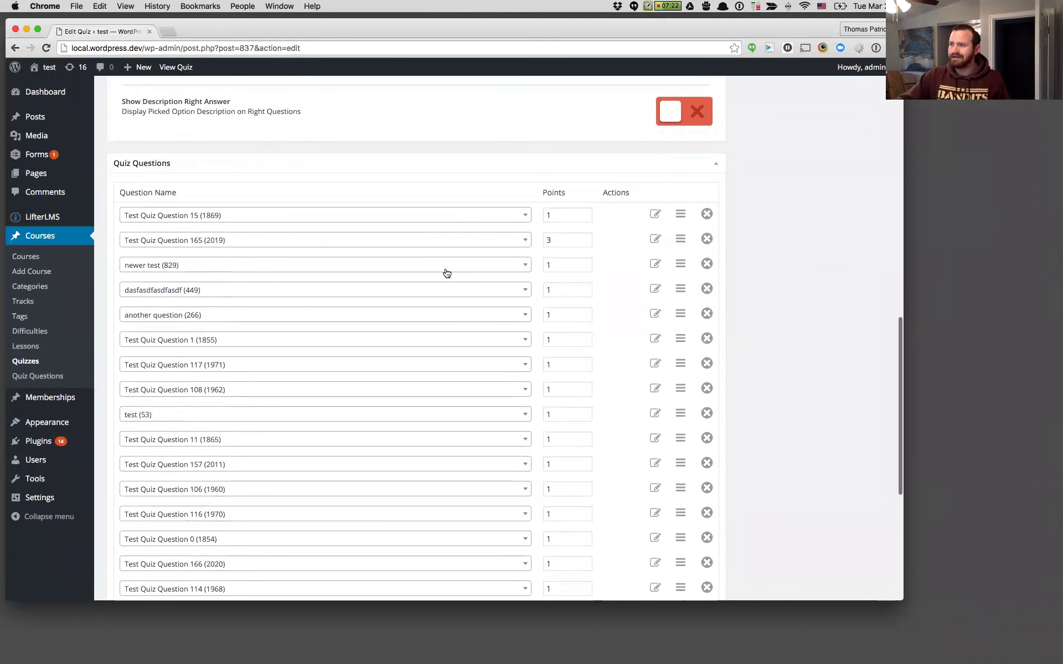
Open the first question's AJAX dropdown and scroll its options while more questions load.
left_click(431, 215)
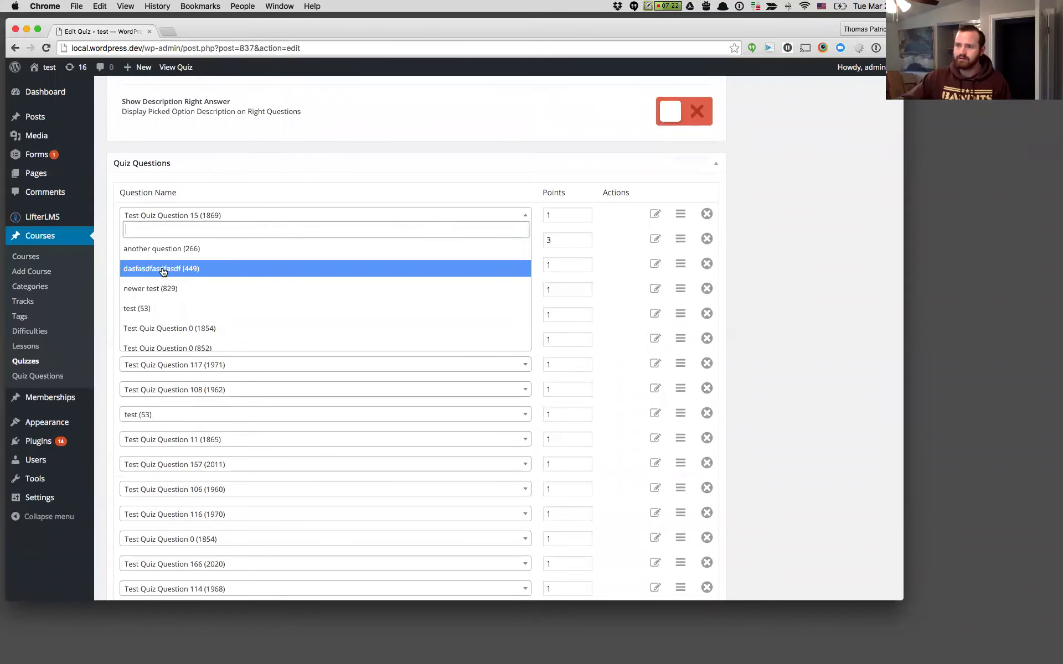
scroll(226, 308, "down", 5)
scroll(227, 306, "up", 5)
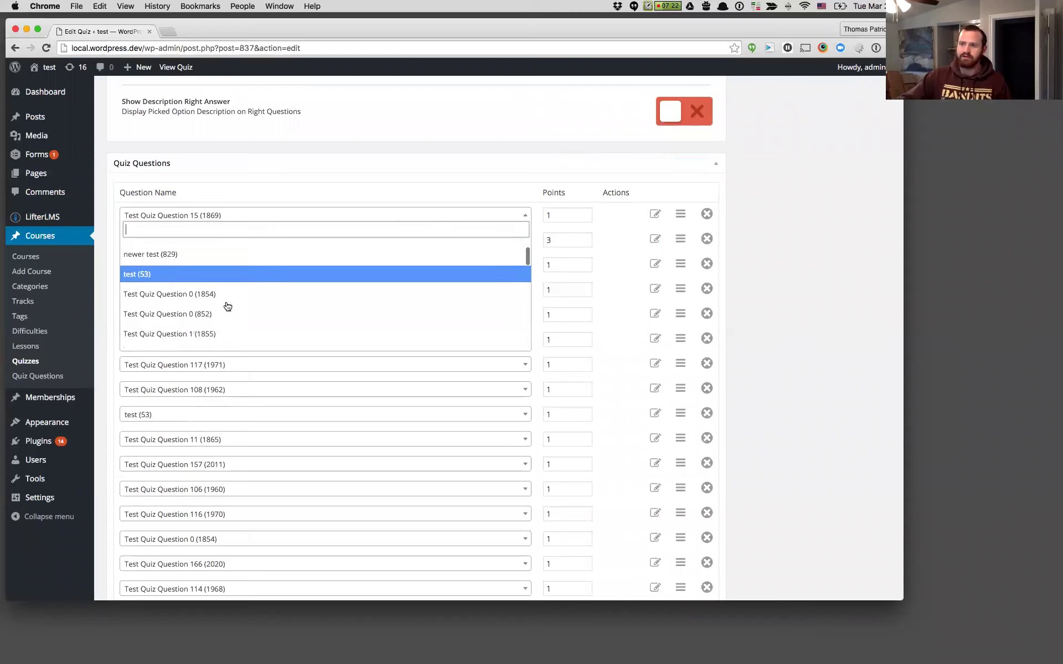
scroll(227, 306, "up", 1)
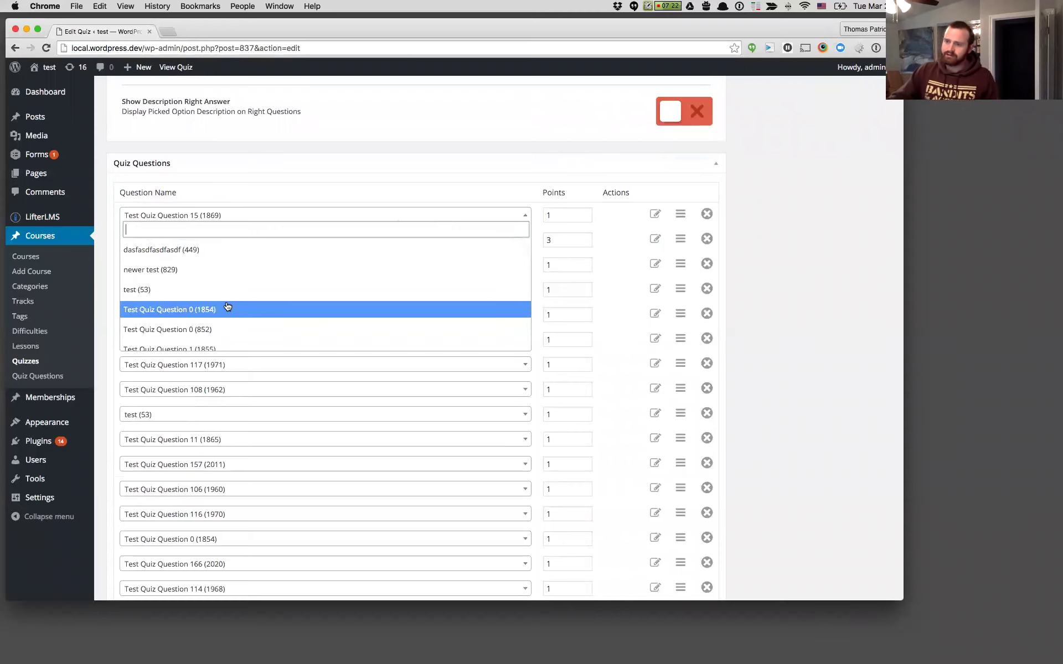
scroll(208, 252, "up", 3)
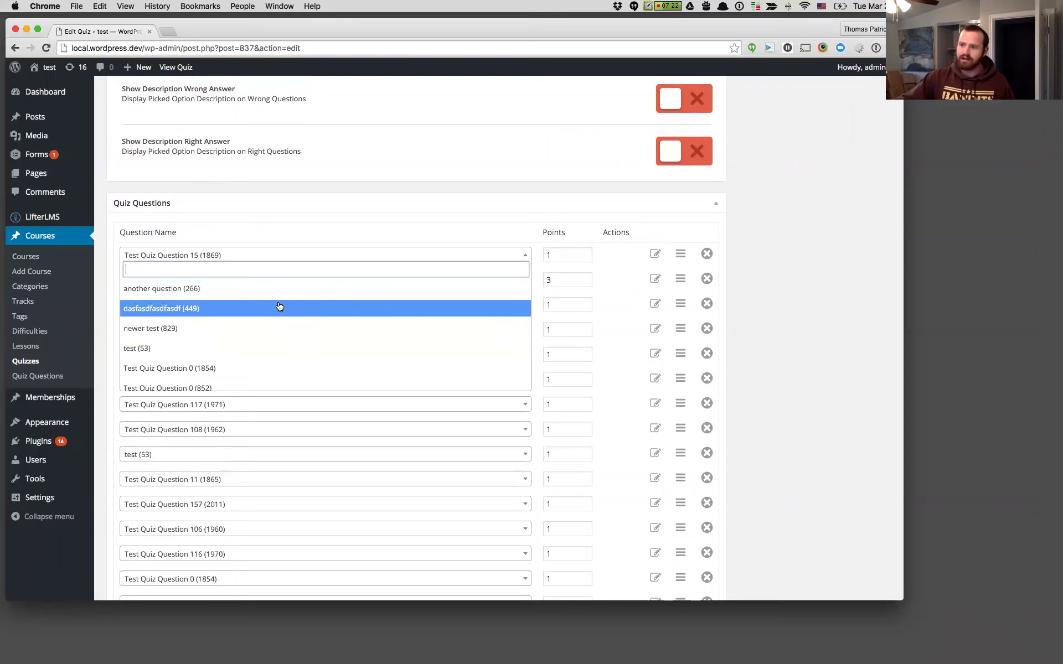
scroll(279, 306, "down", 5)
scroll(279, 306, "down", 4)
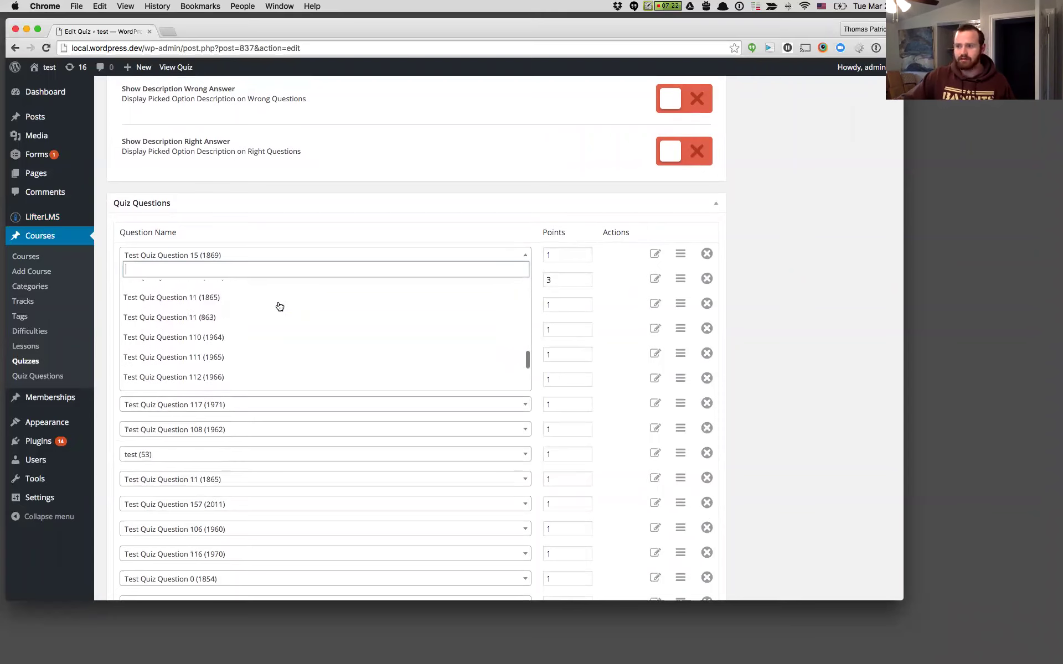
scroll(208, 352, "down", 3)
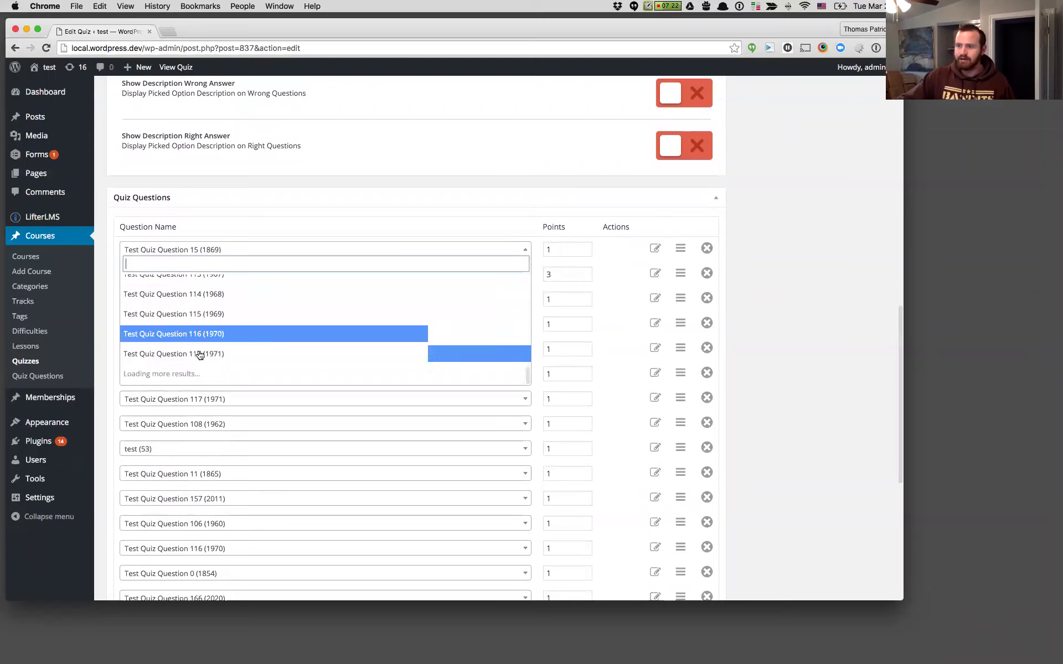
scroll(211, 364, "down", 7)
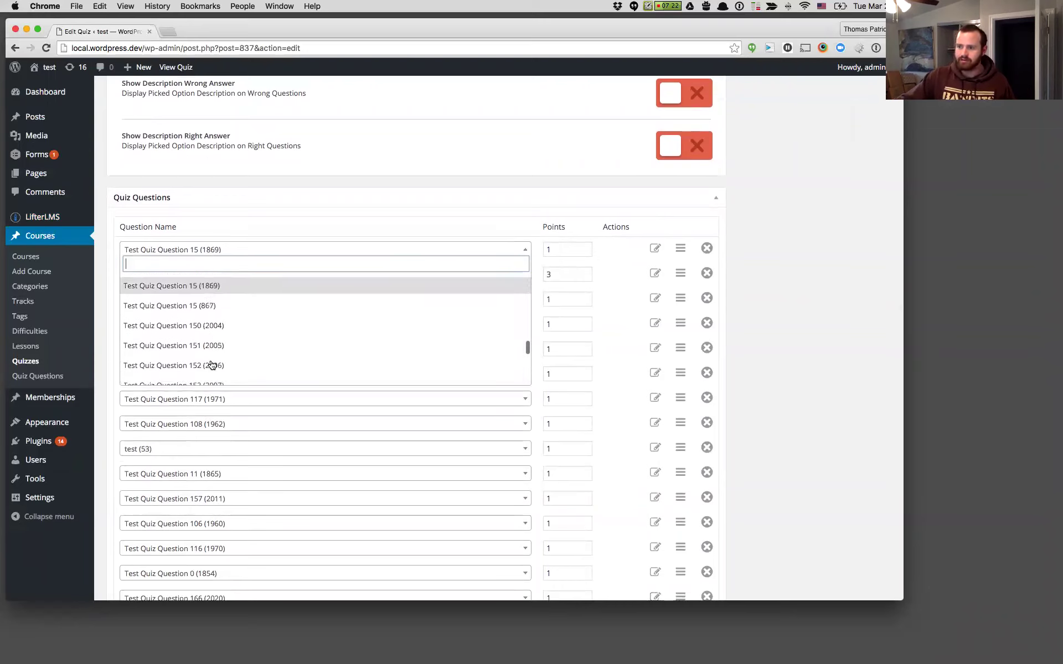
scroll(211, 364, "down", 5)
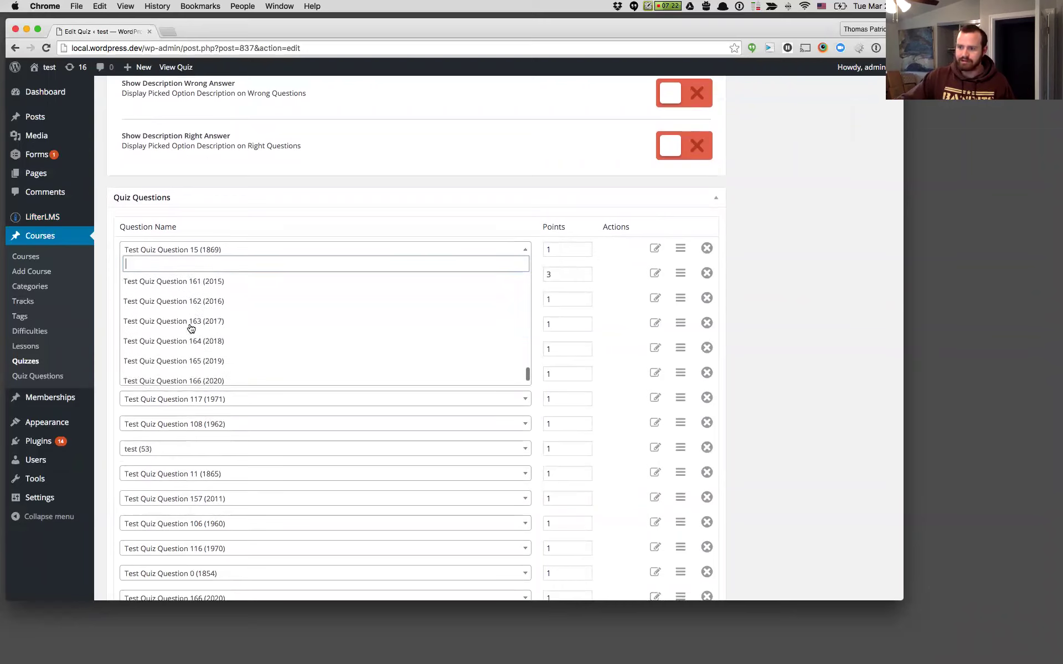
scroll(221, 277, "down", 5)
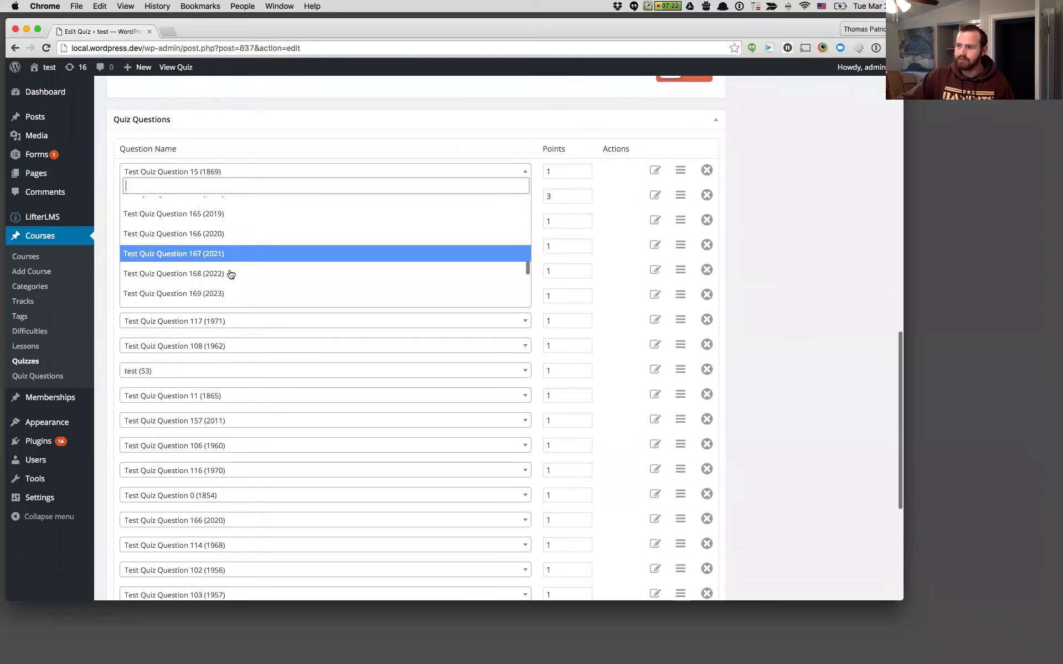
scroll(230, 274, "down", 7)
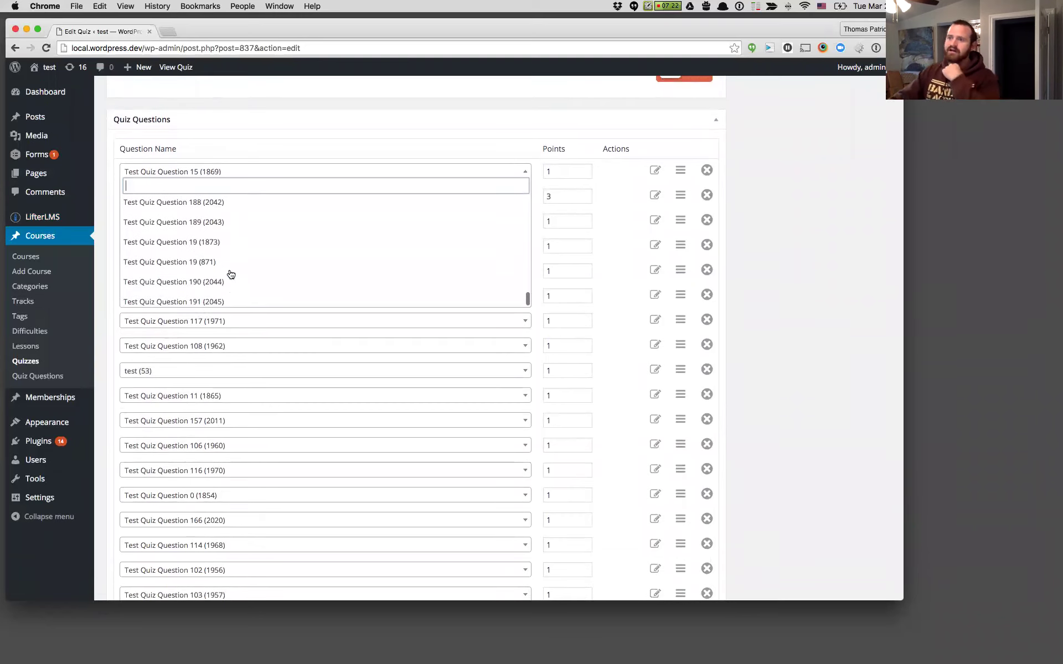
scroll(254, 197, "up", 15)
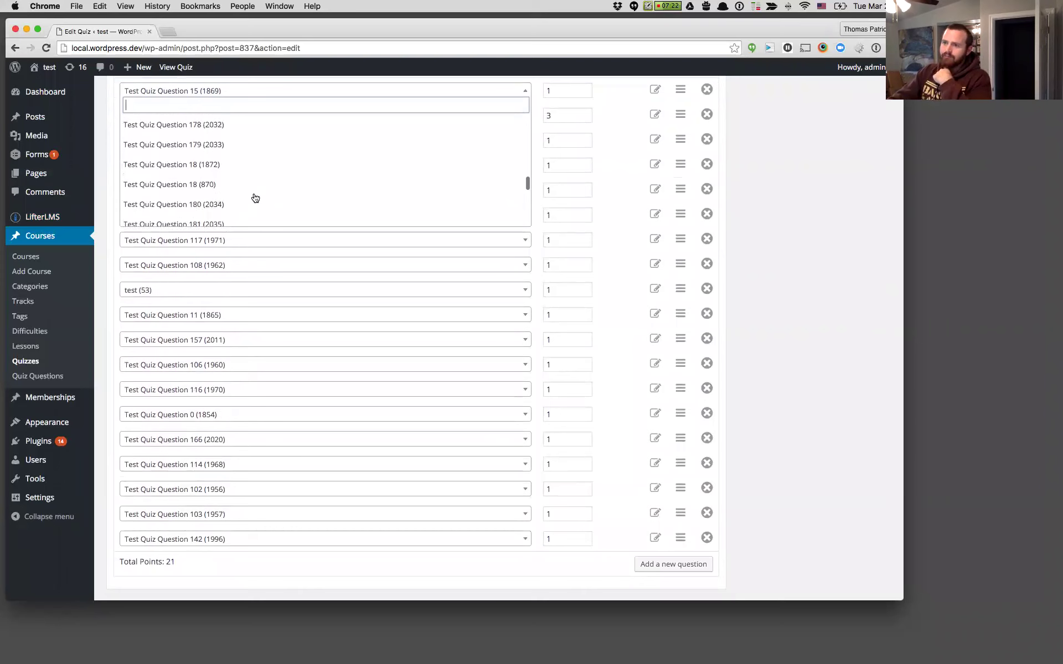
scroll(255, 198, "up", 10)
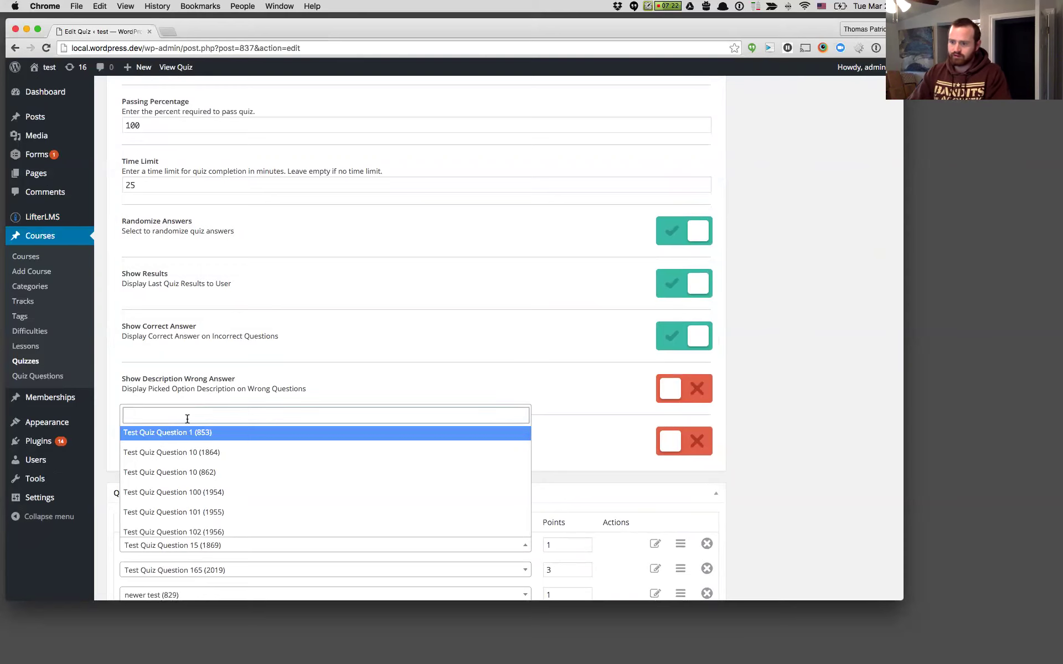
Search the dropdown for 'Question', browse the results, and close it without choosing.
type("Que")
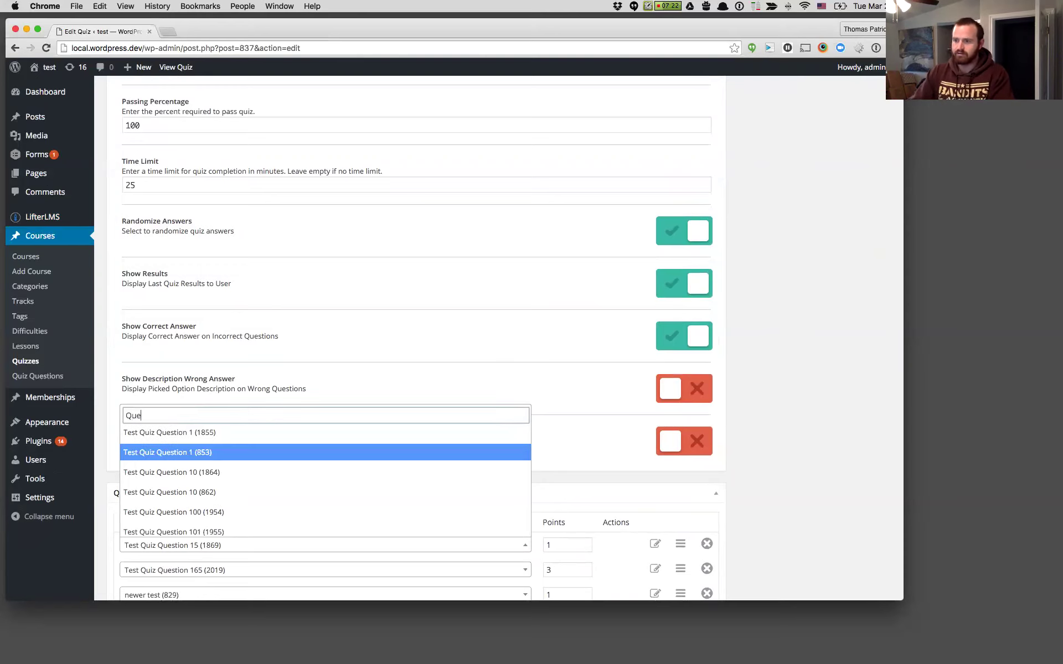
type("stion")
scroll(195, 466, "down", 5)
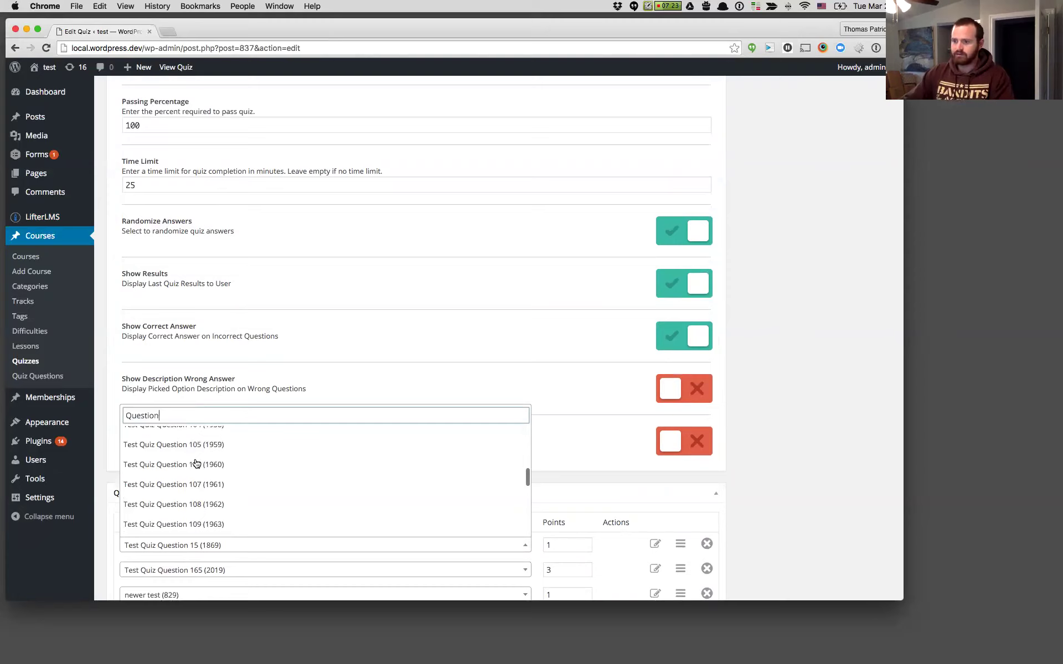
scroll(196, 463, "down", 10)
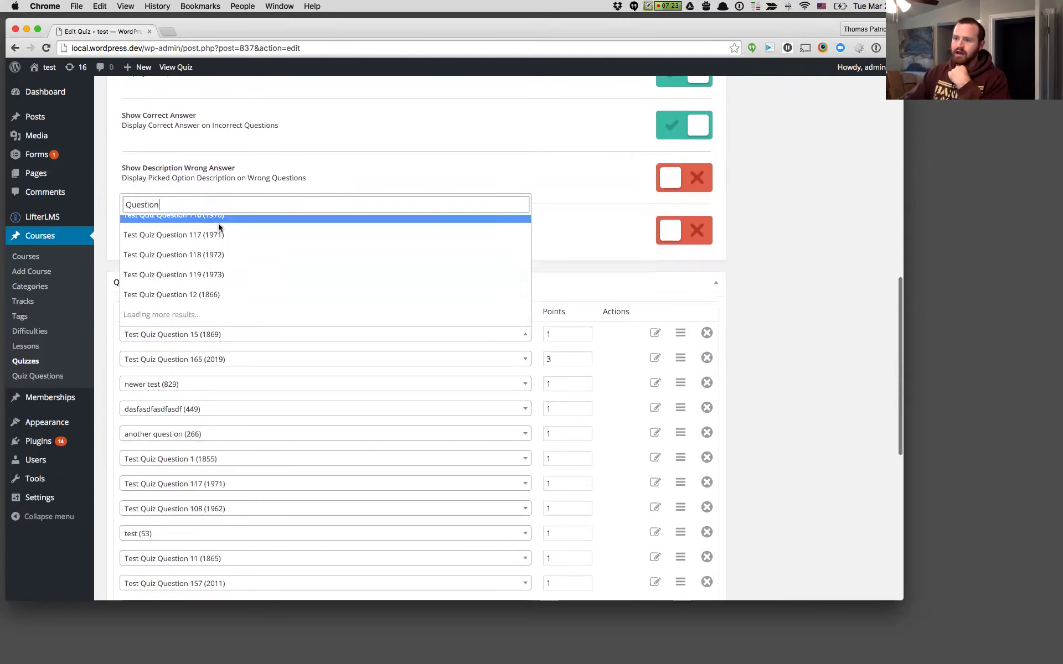
scroll(219, 255, "down", 6)
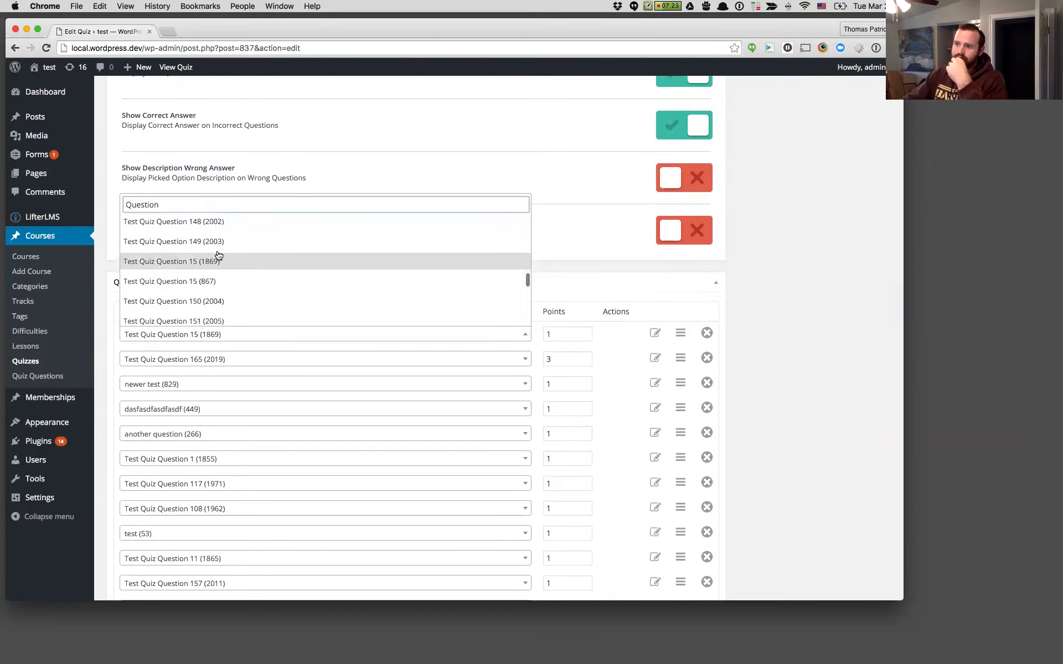
scroll(219, 255, "down", 5)
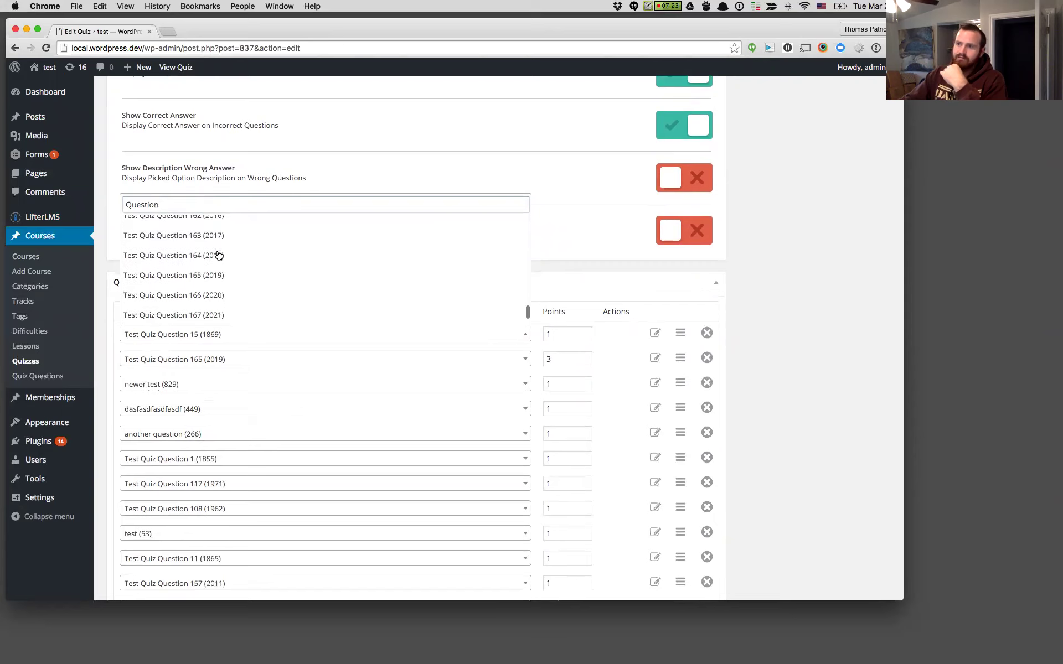
scroll(219, 255, "down", 6)
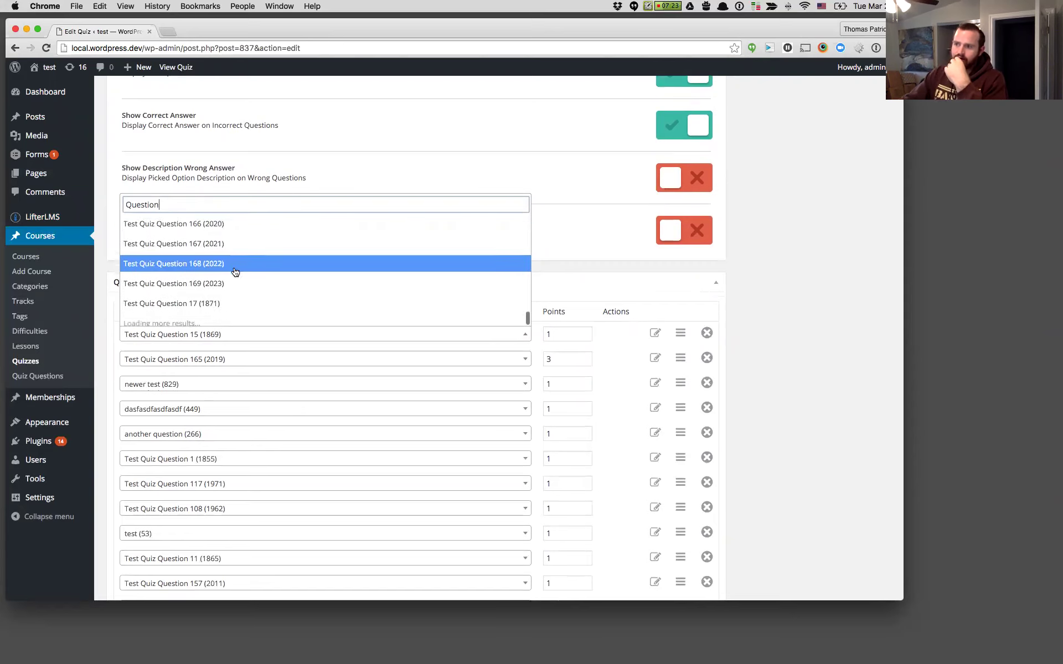
scroll(223, 237, "down", 12)
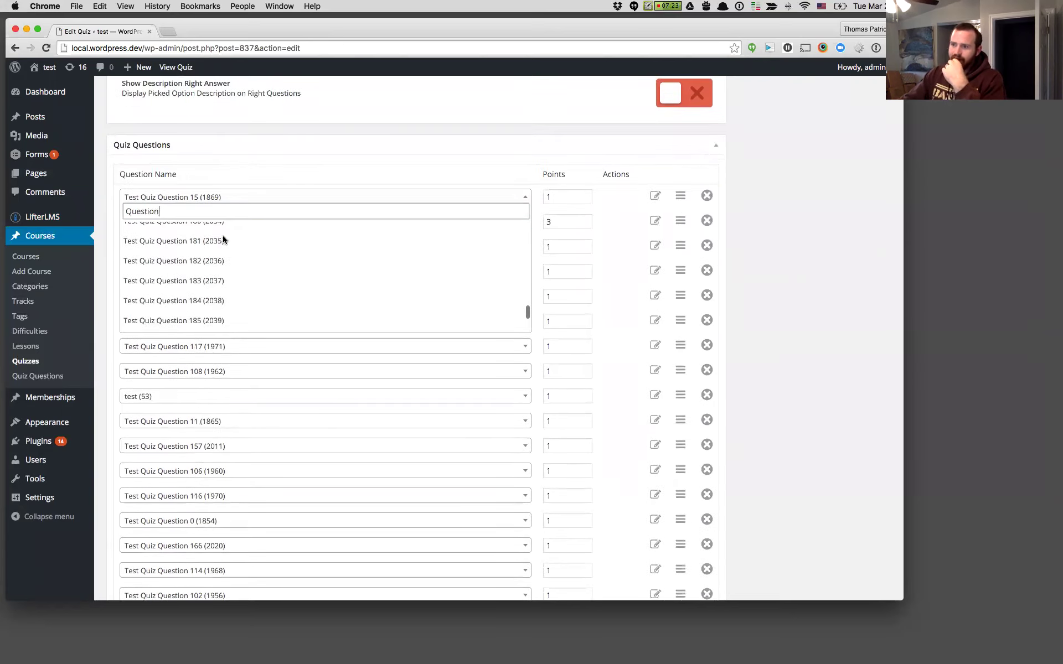
scroll(222, 237, "down", 3)
left_click(754, 291)
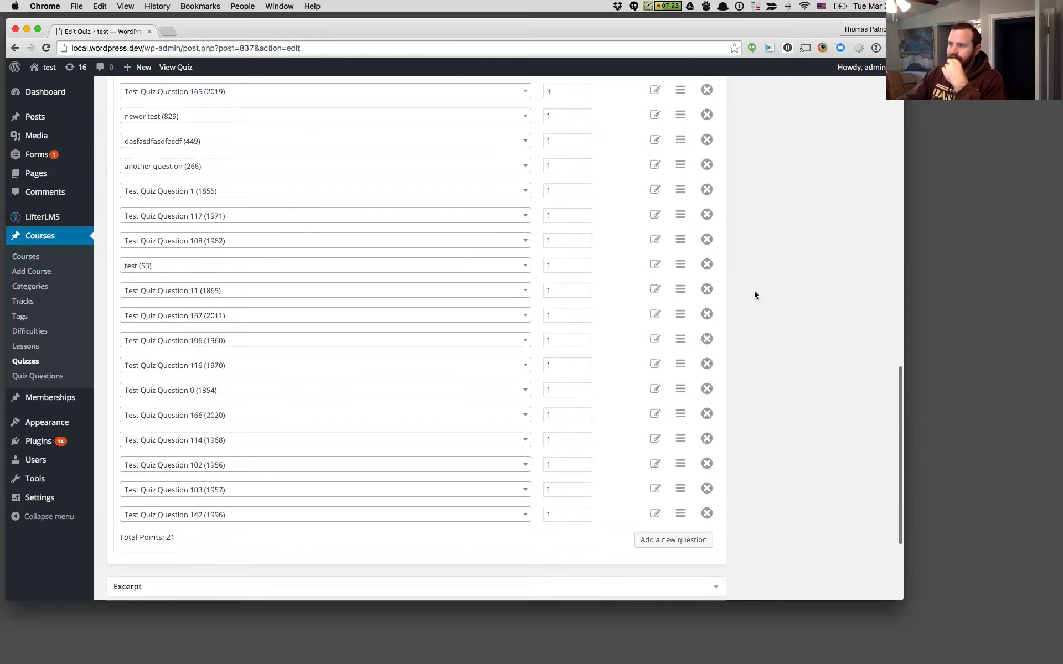
scroll(230, 423, "up", 2)
scroll(231, 424, "up", 4)
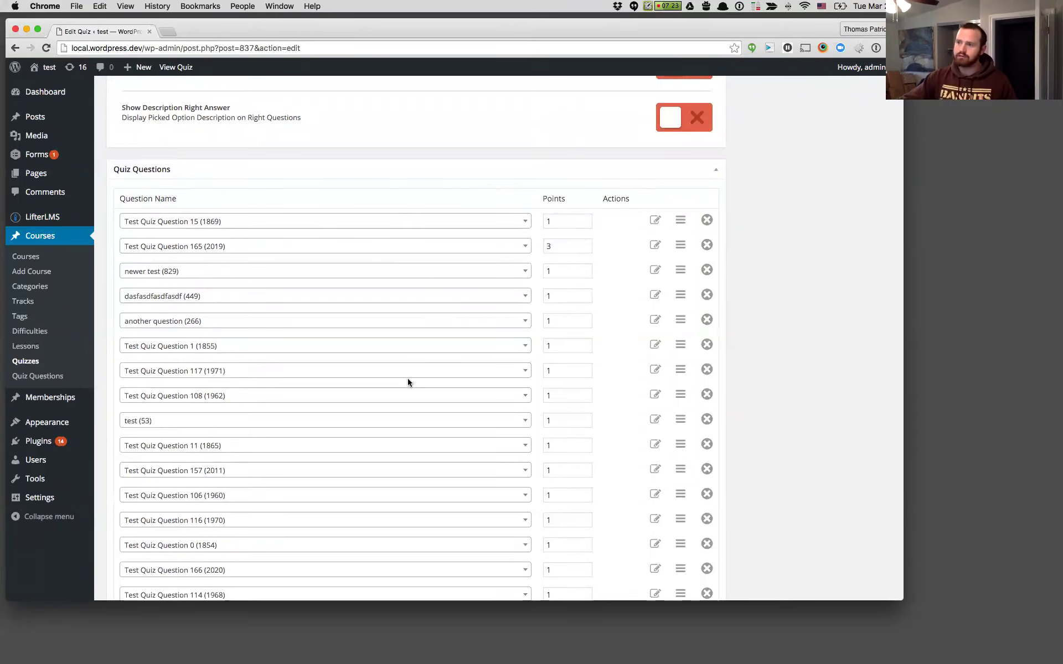
scroll(341, 438, "down", 5)
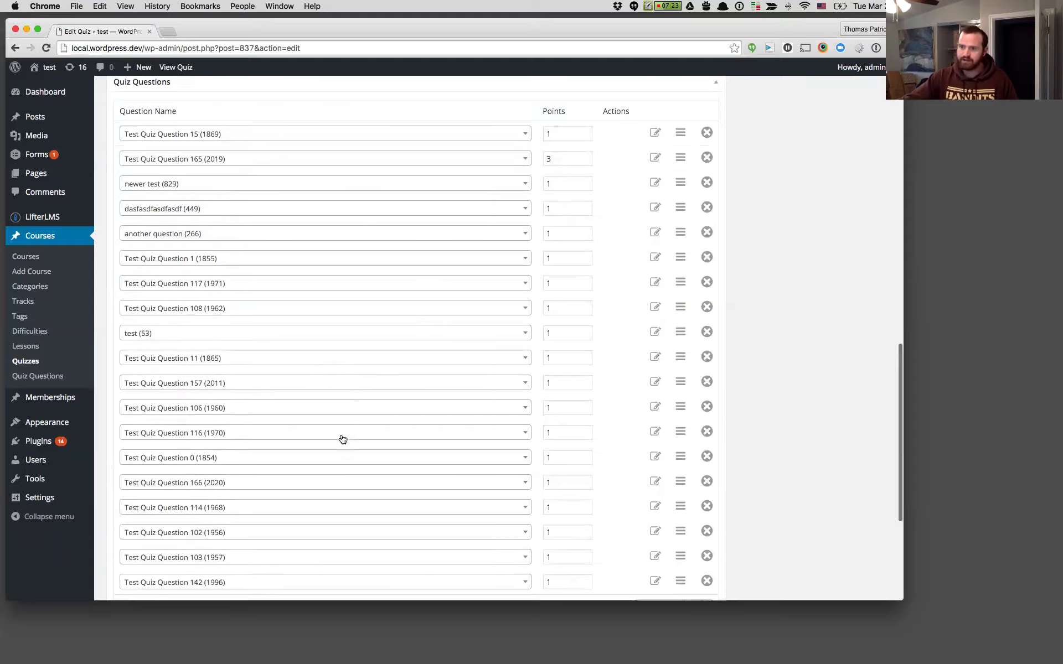
scroll(434, 318, "up", 2)
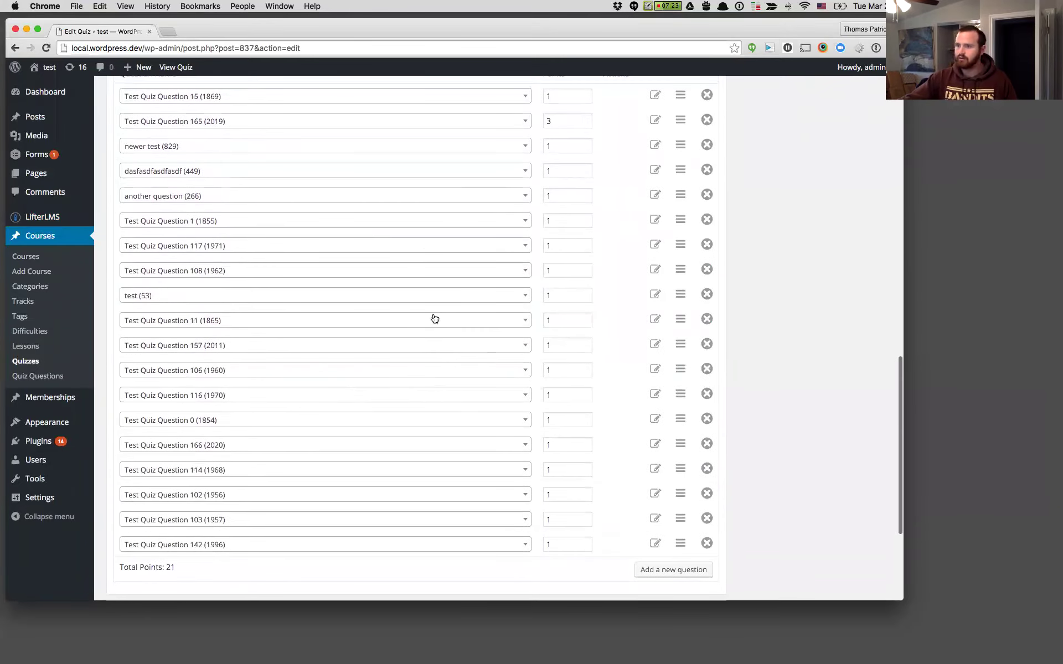
scroll(438, 320, "down", 3)
scroll(461, 256, "up", 4)
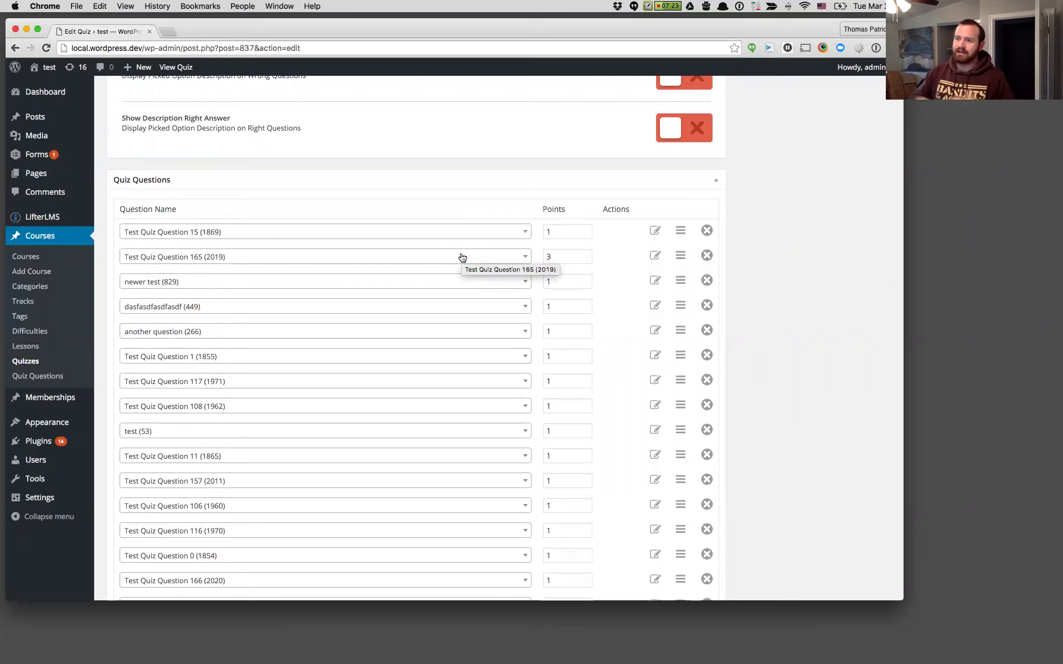
scroll(365, 283, "down", 1)
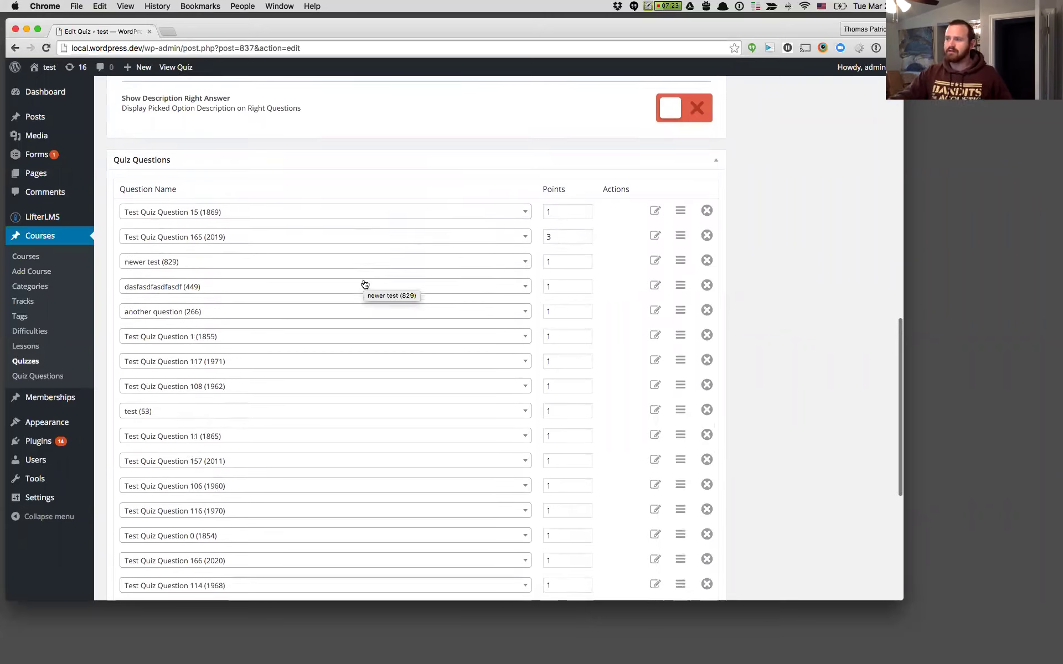
scroll(364, 284, "down", 3)
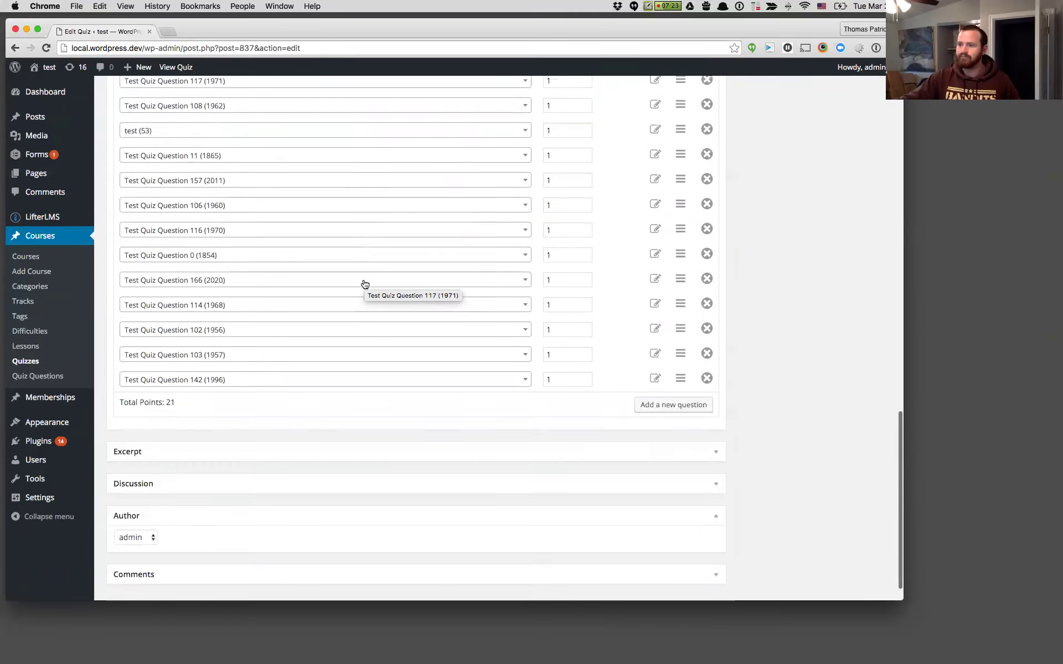
scroll(365, 284, "up", 4)
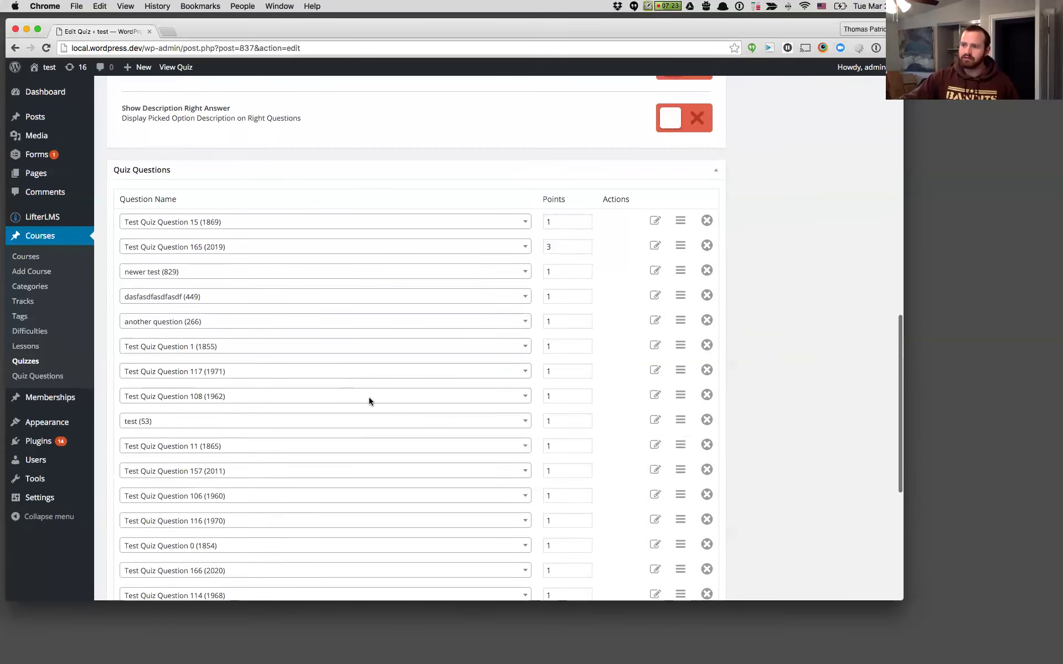
scroll(368, 397, "down", 2)
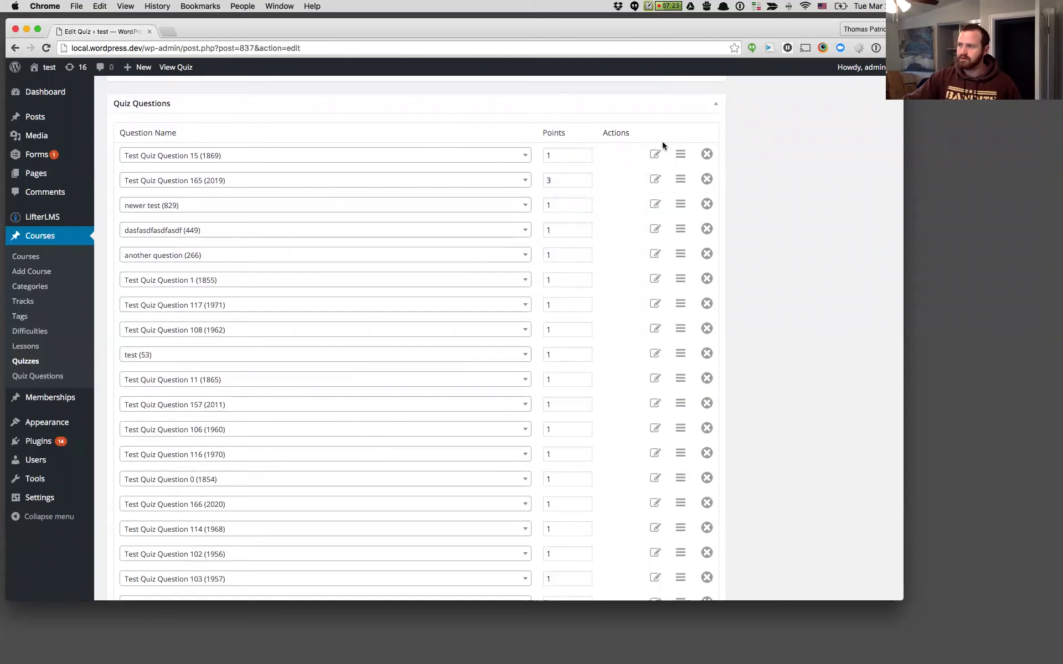
mouse_move(18, 427)
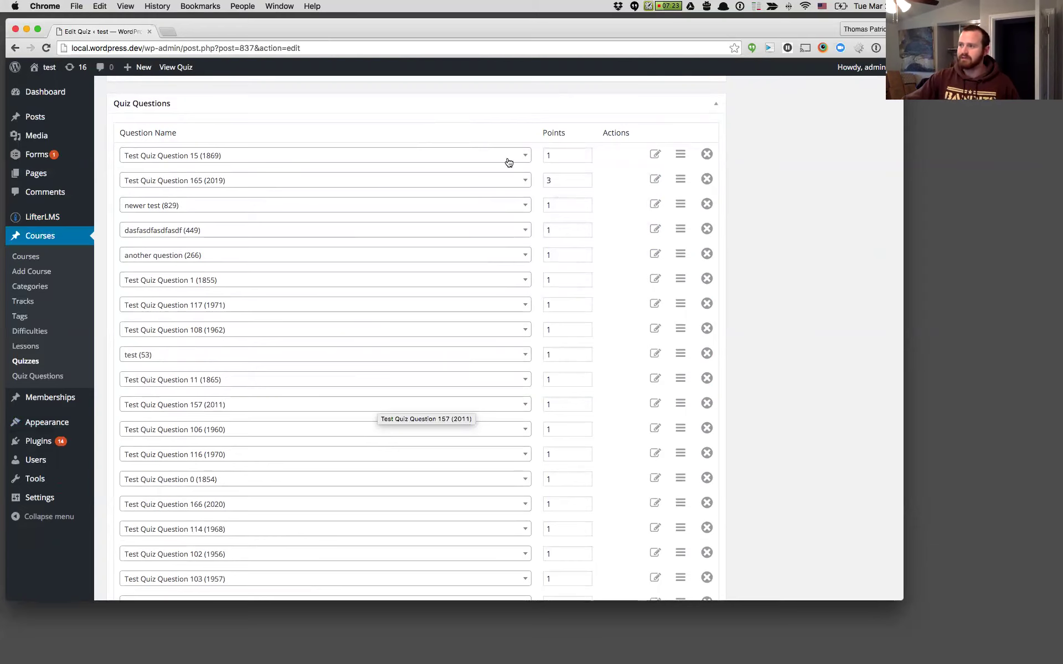
scroll(621, 359, "down", 3)
scroll(609, 388, "down", 3)
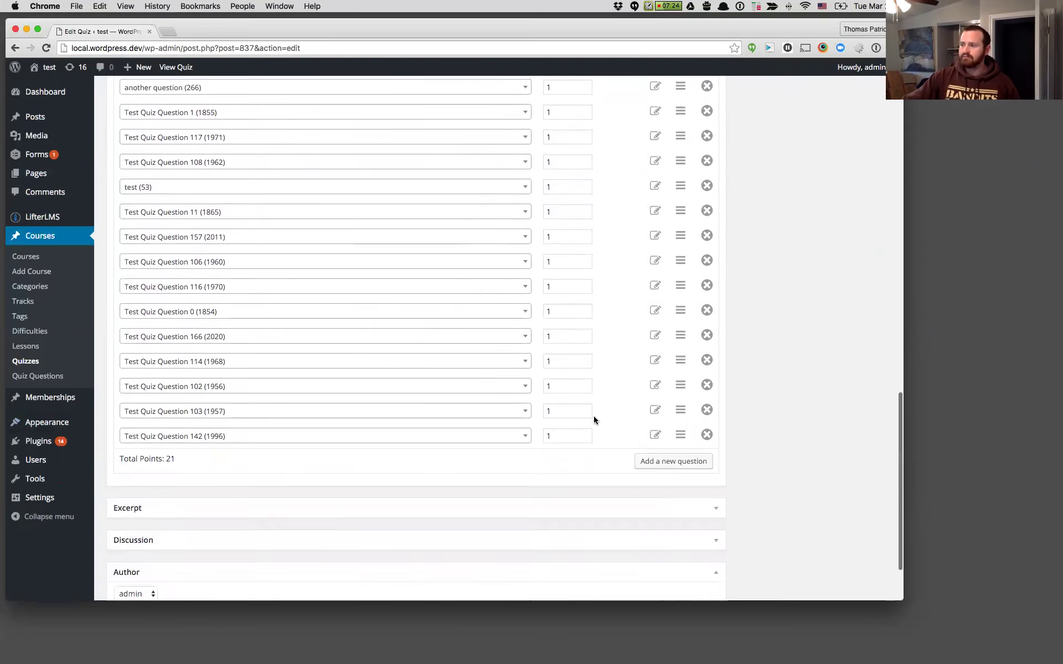
scroll(602, 450, "up", 5)
scroll(602, 448, "up", 2)
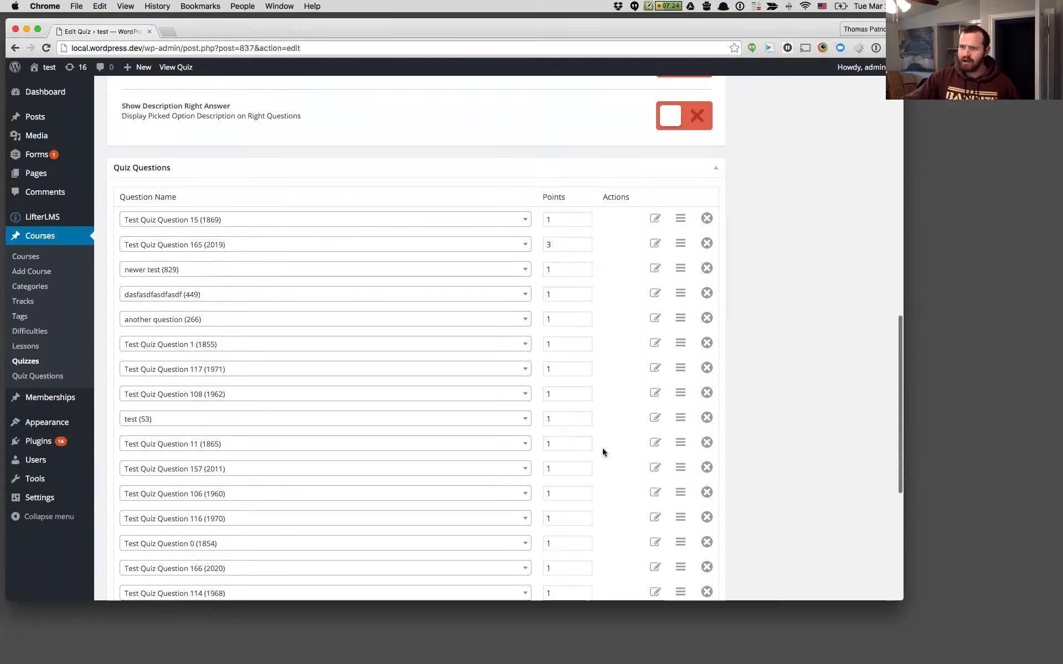
scroll(607, 396, "down", 4)
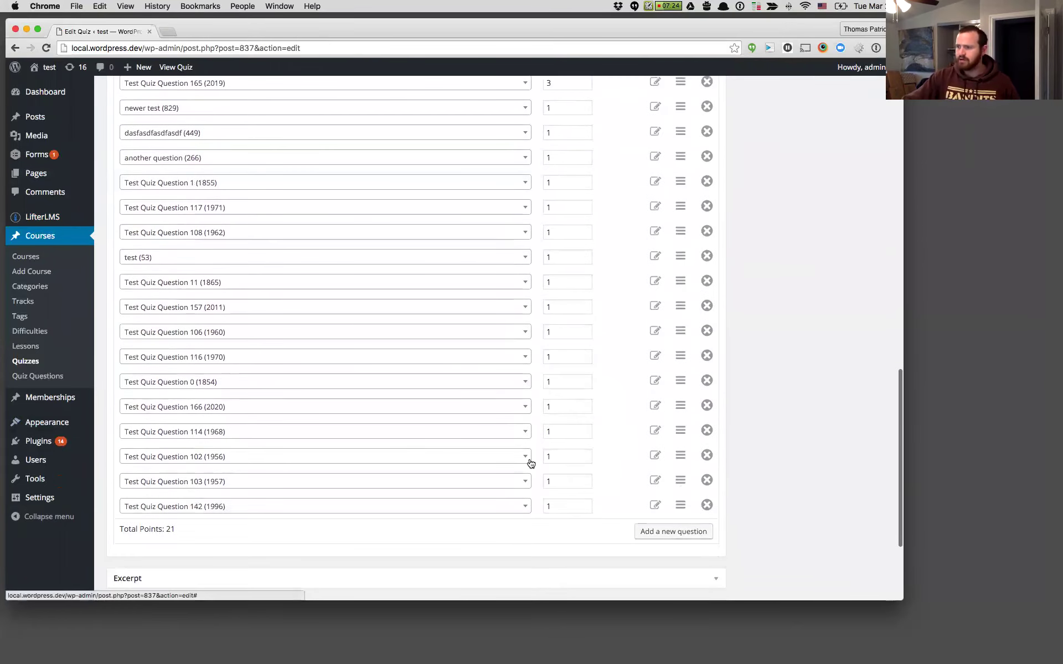
scroll(532, 462, "up", 5)
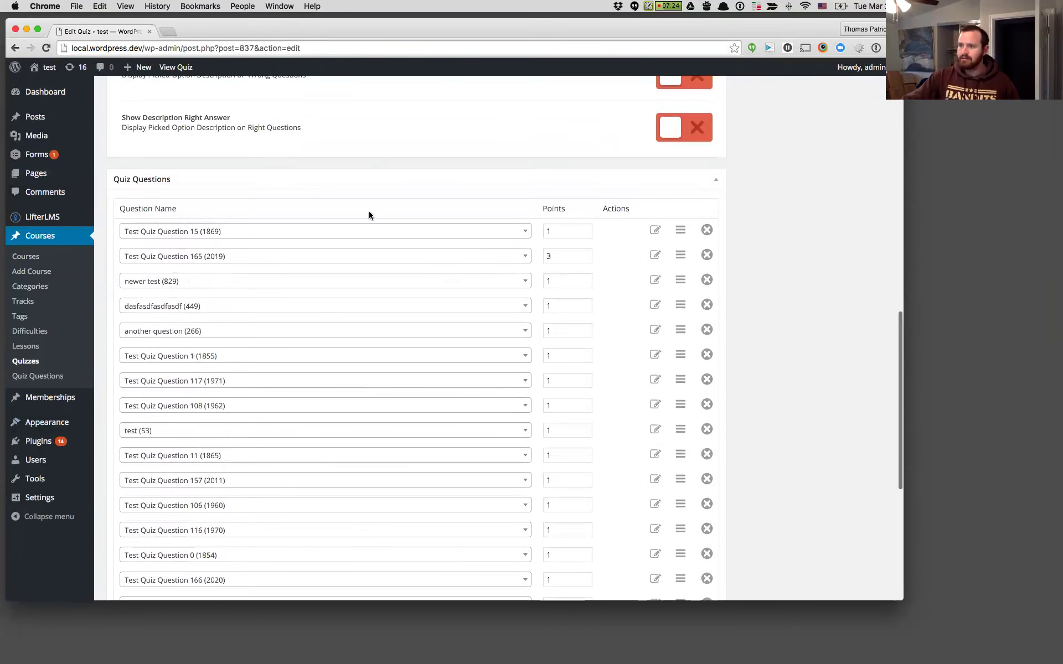
scroll(526, 443, "down", 8)
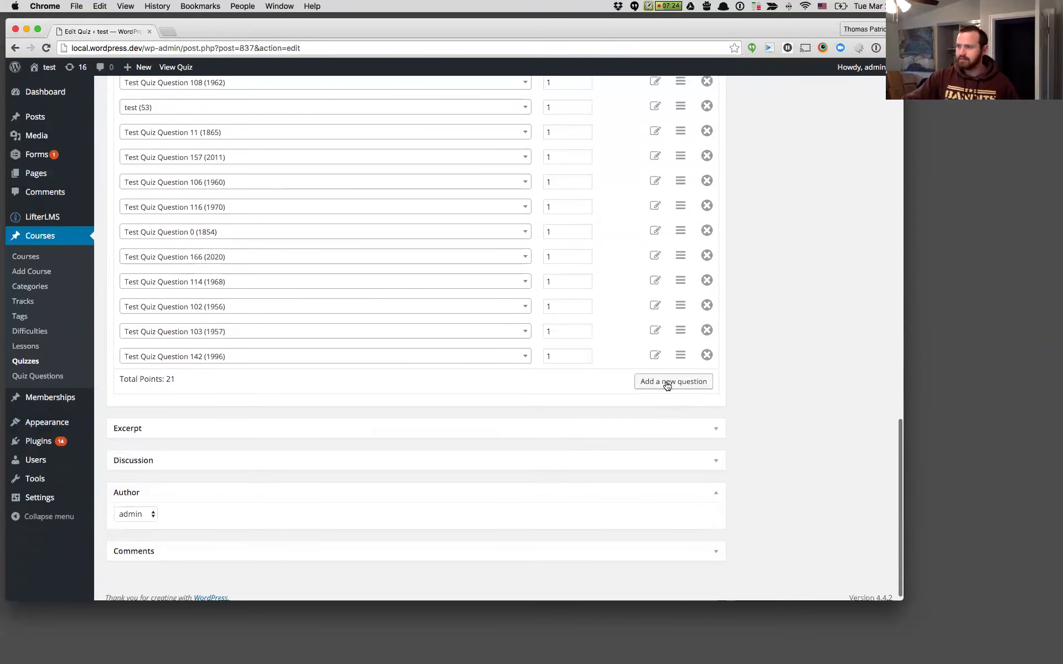
Add four empty question rows to the quiz, then remove two of them.
left_click(669, 381)
left_click(667, 411)
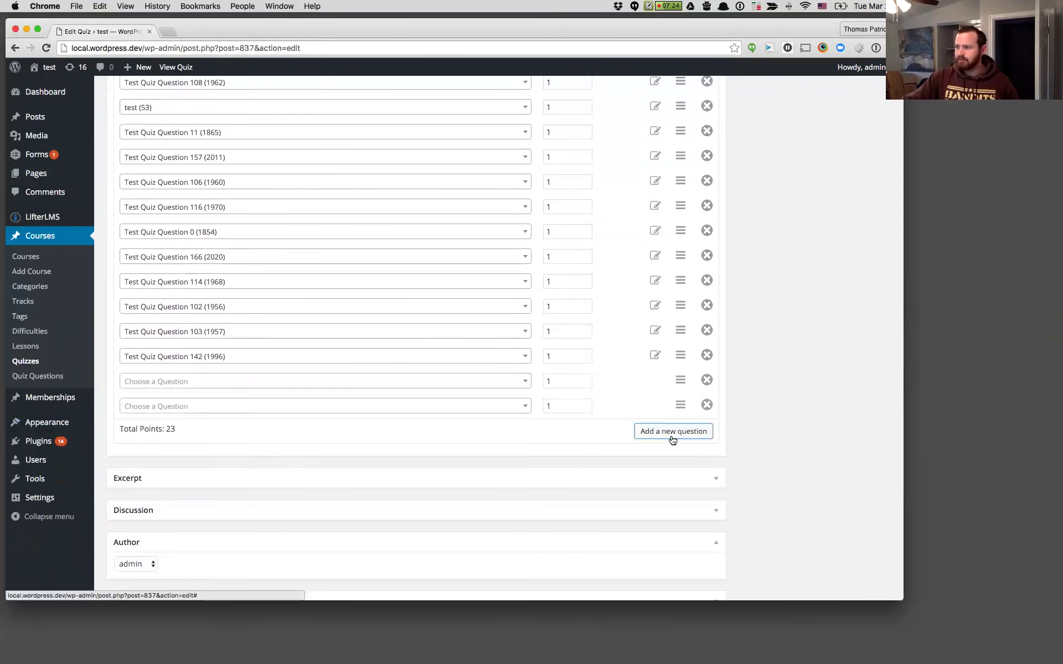
left_click(671, 435)
left_click(669, 455)
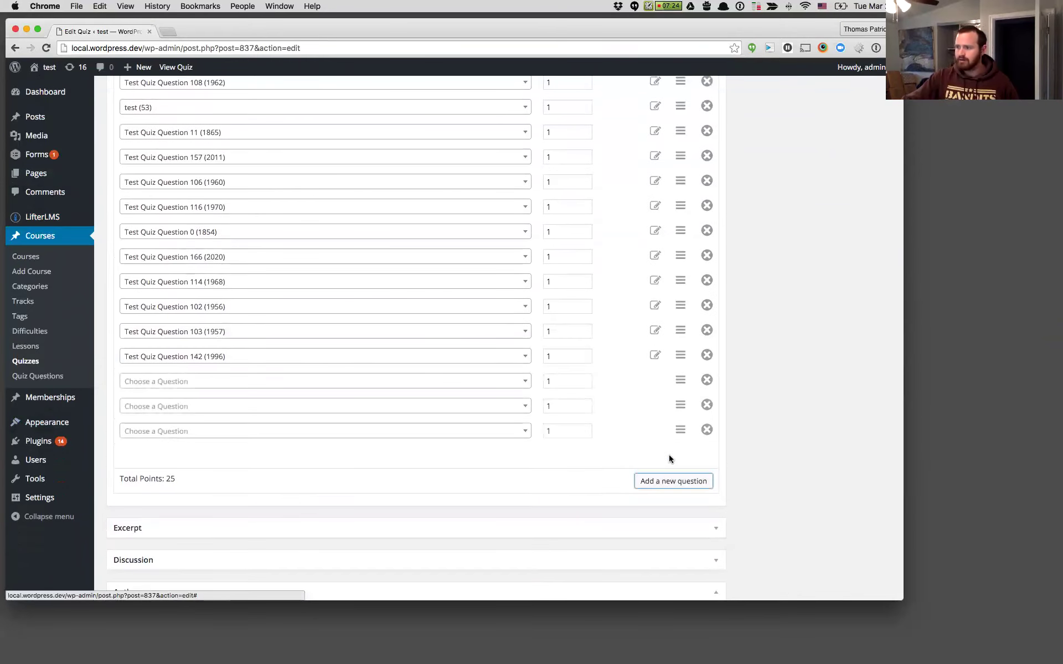
left_click(707, 429)
left_click(707, 430)
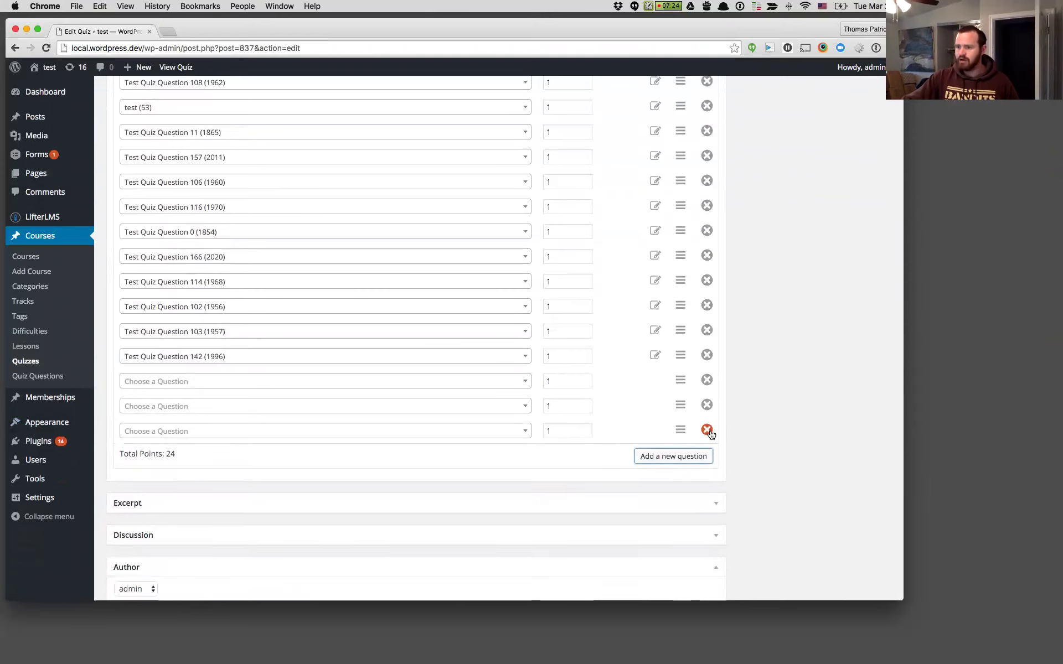
Open the new row's question dropdown and scroll toward Test Quiz Question 107 (1961).
left_click(510, 385)
scroll(227, 441, "down", 2)
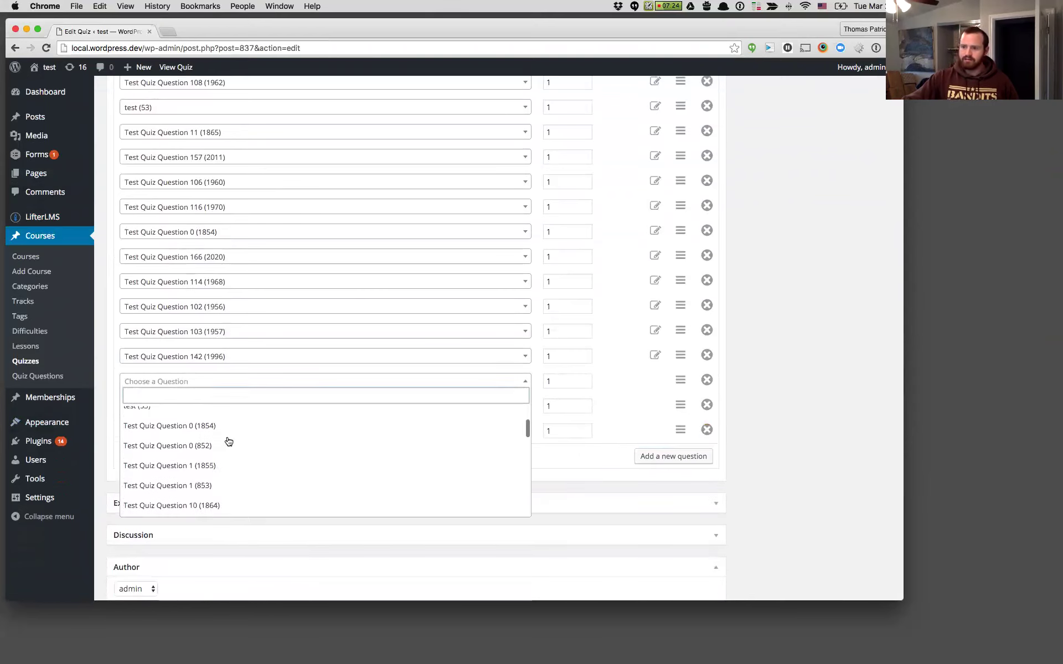
scroll(227, 441, "down", 10)
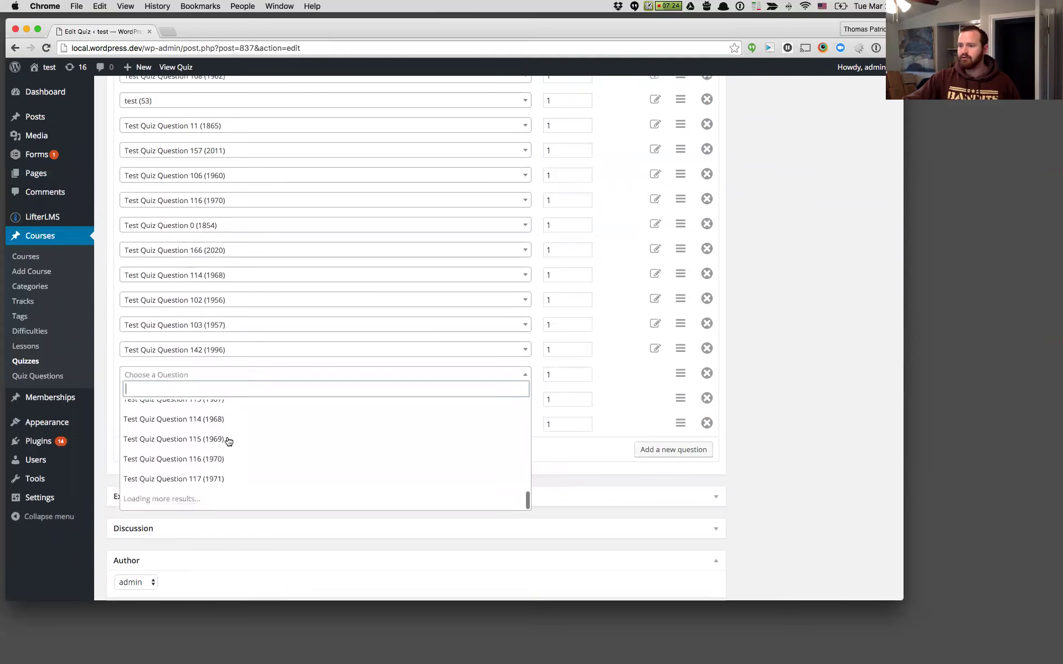
scroll(227, 442, "down", 3)
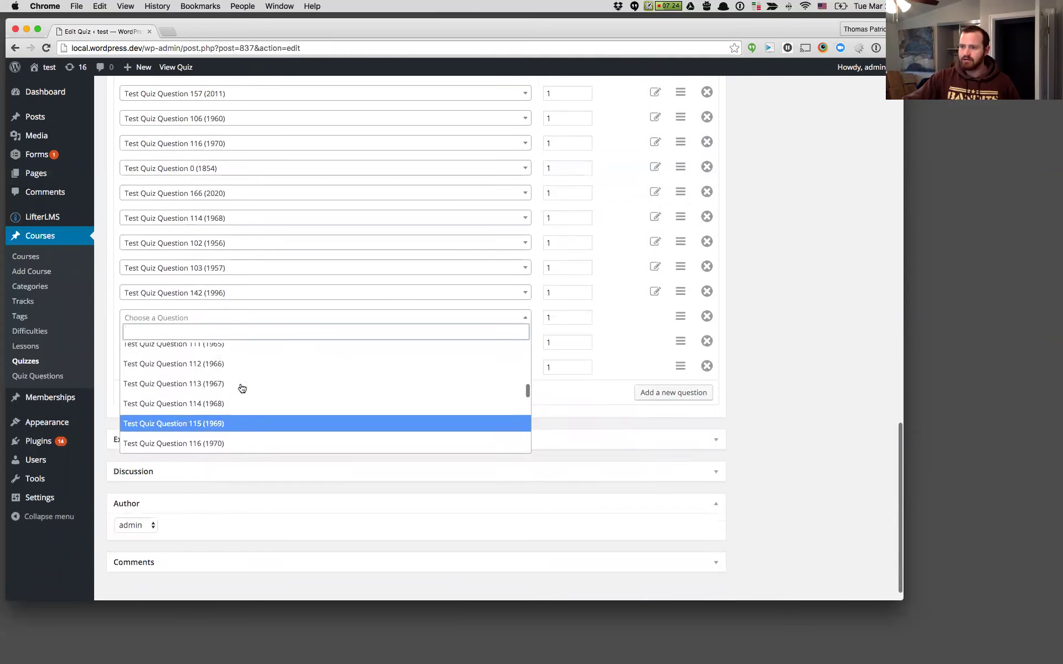
scroll(242, 388, "up", 5)
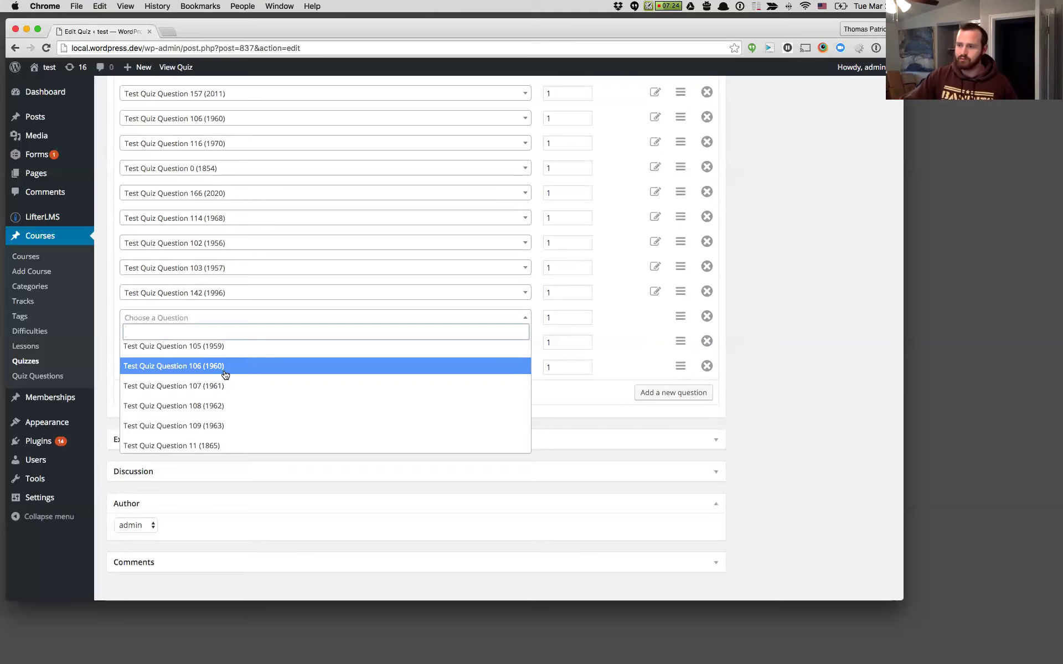
Set the row to Test Quiz Question 107 (1961); adding 107 again triggers a duplicate warning.
left_click(235, 385)
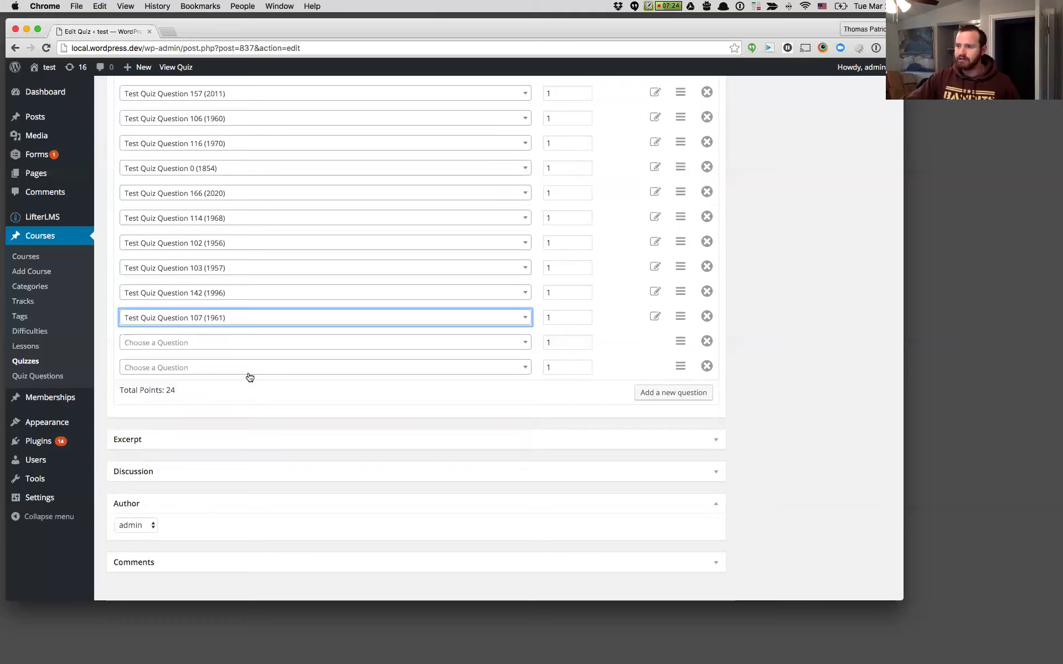
left_click(256, 343)
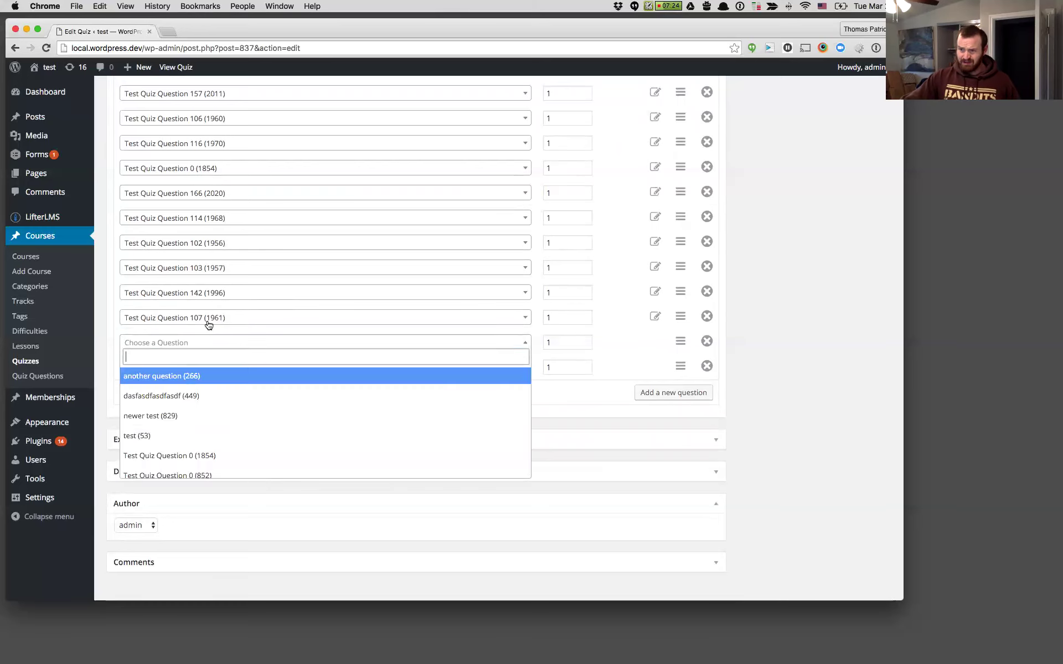
scroll(218, 395, "down", 3)
scroll(220, 395, "down", 3)
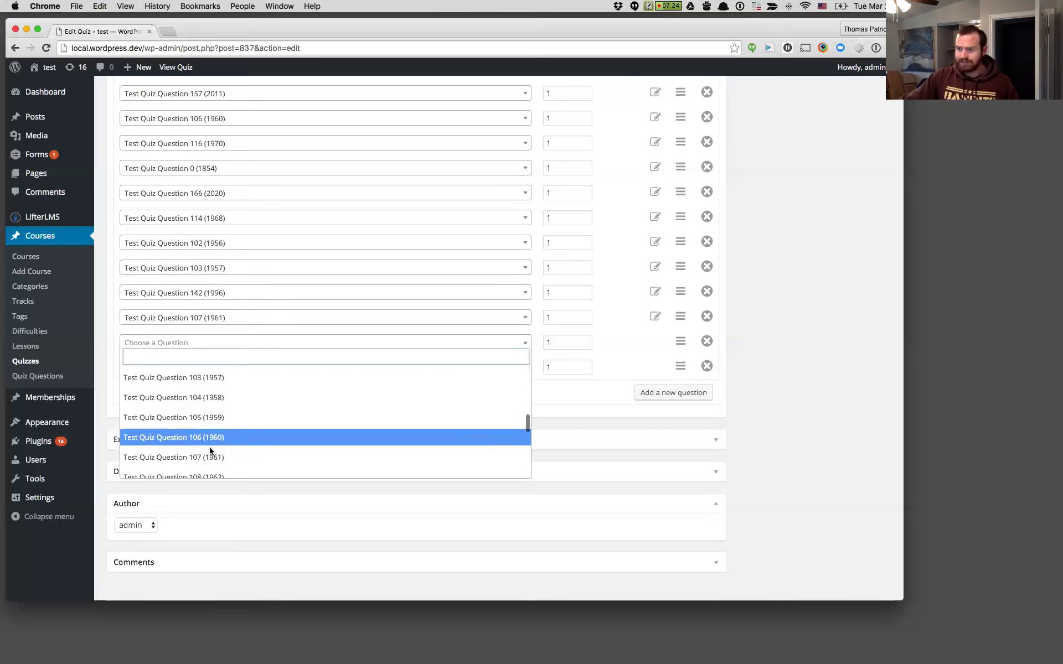
left_click(209, 459)
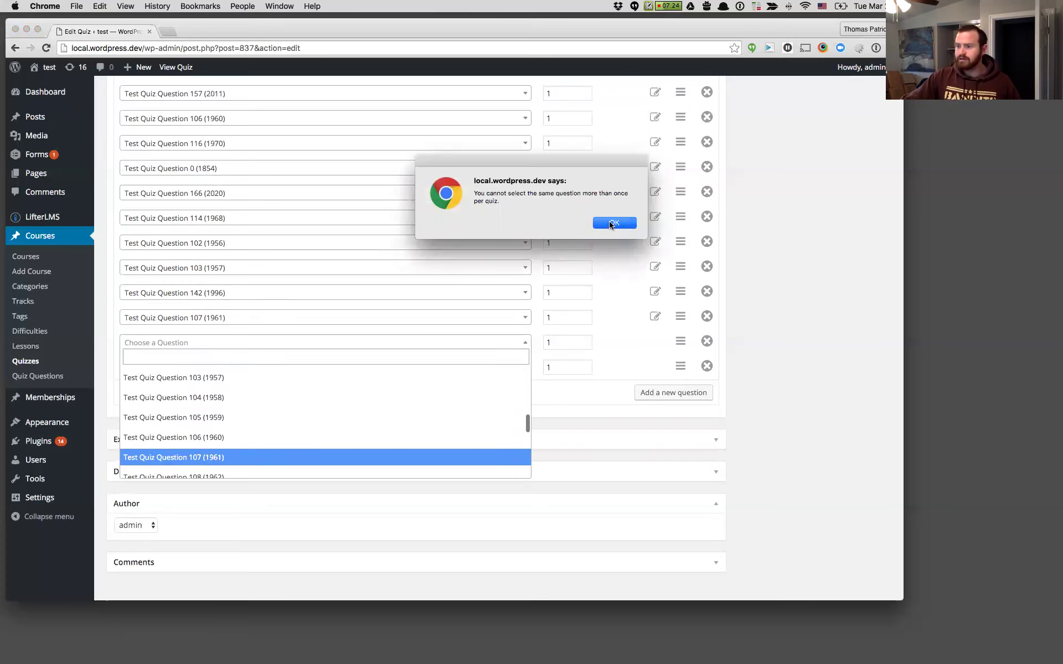
left_click(595, 225)
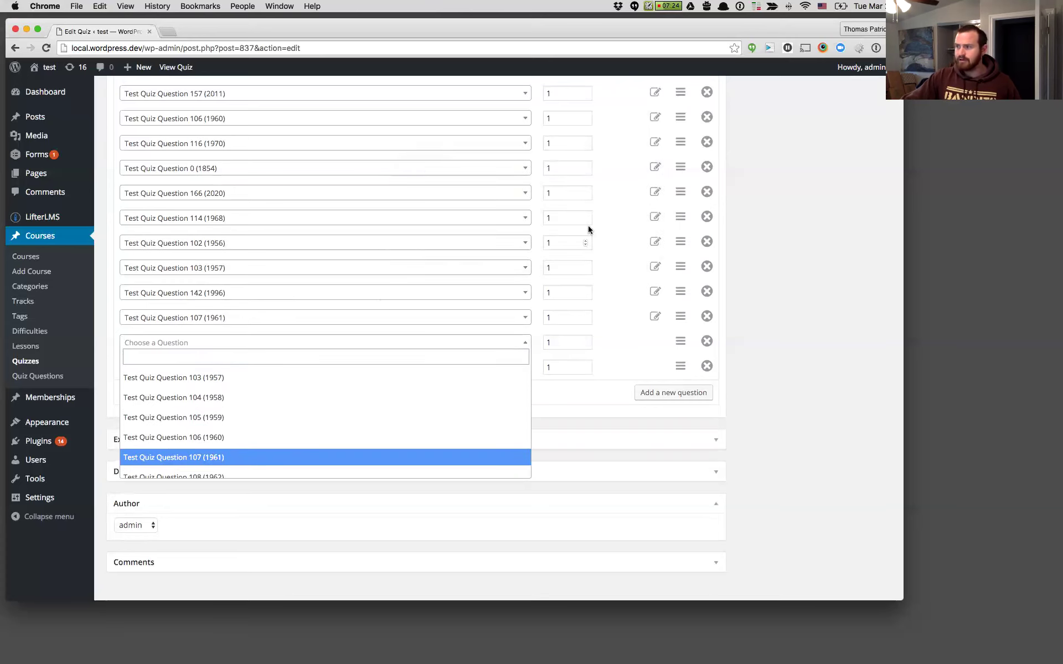
Dismiss the duplicate warning for 108 and choose Test Quiz Question 109 (1963) instead.
scroll(205, 443, "down", 1)
left_click(214, 449)
left_click(619, 235)
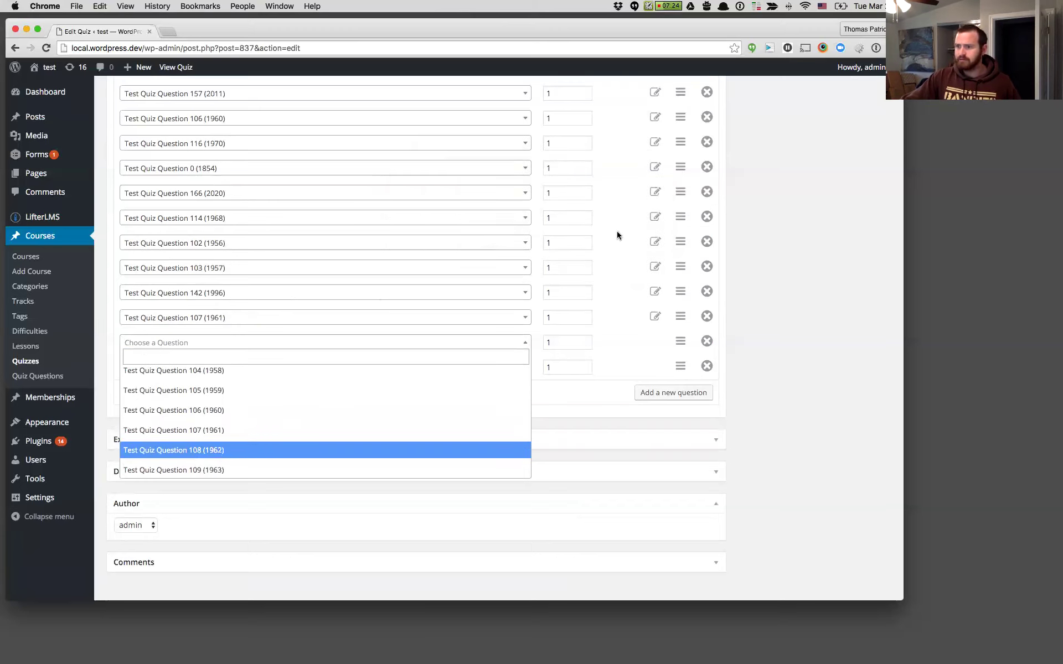
scroll(393, 419, "down", 2)
left_click(252, 410)
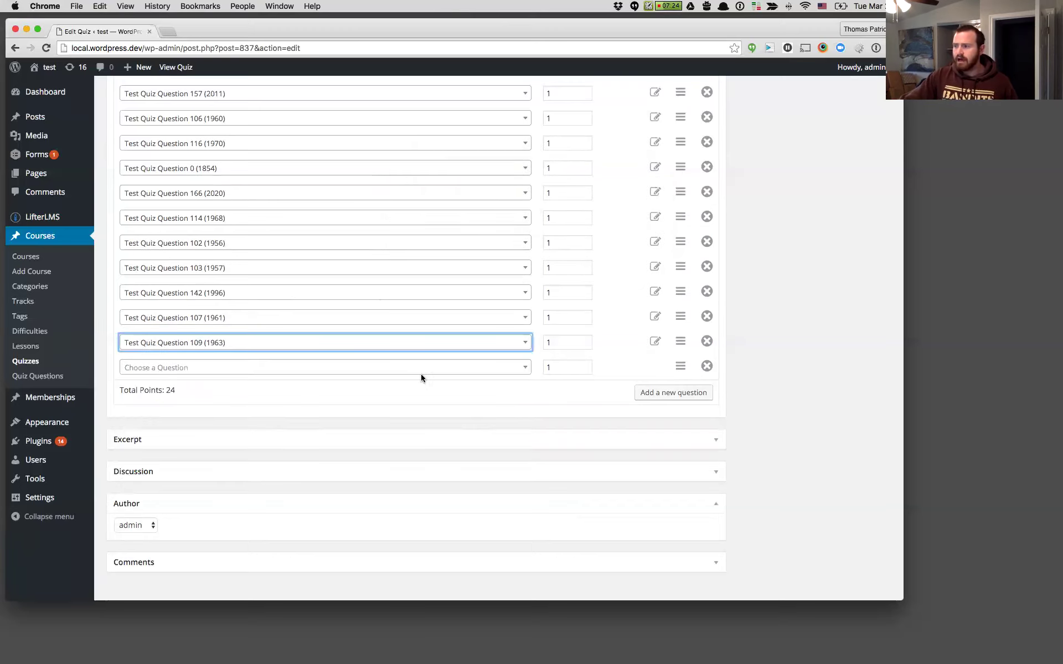
scroll(570, 338, "up", 2)
scroll(570, 336, "up", 2)
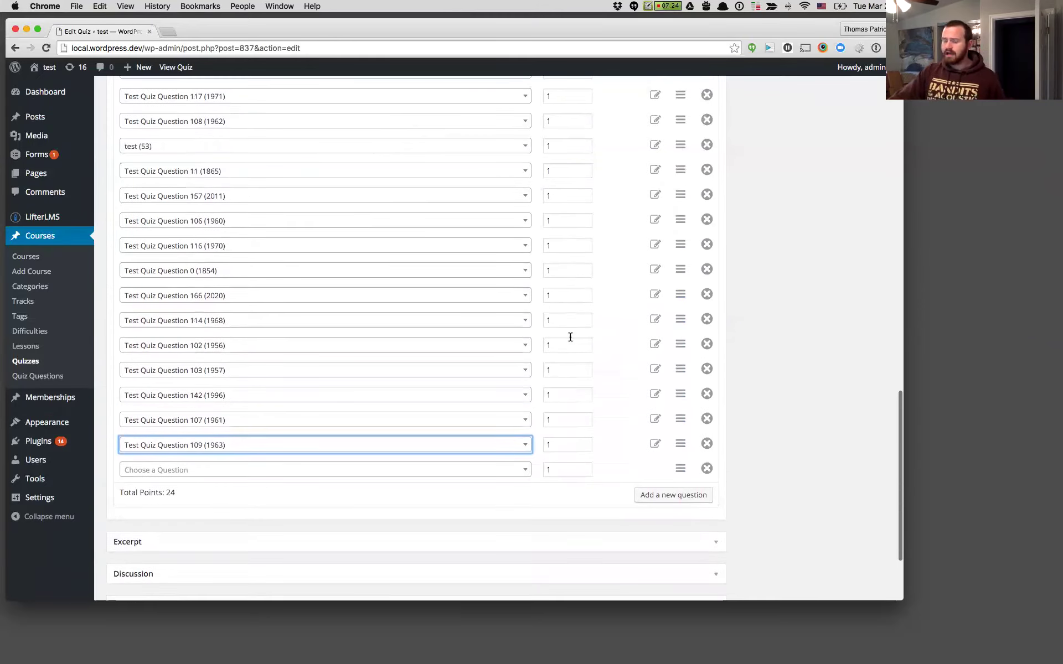
Remove the blank question row from the quiz.
left_click(707, 468)
scroll(494, 422, "up", 3)
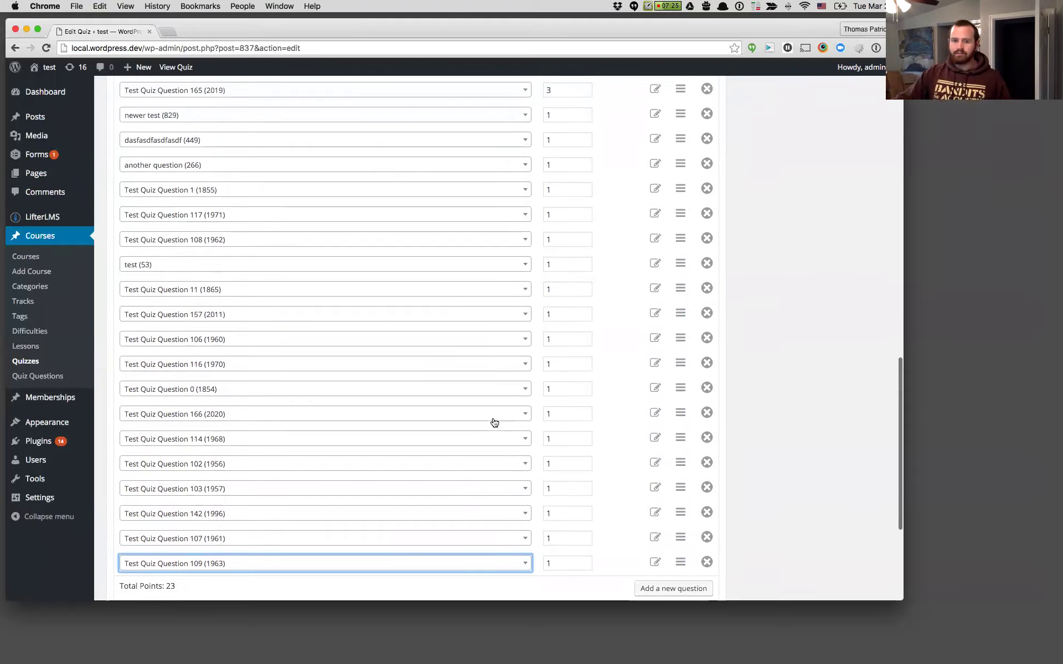
scroll(494, 423, "up", 15)
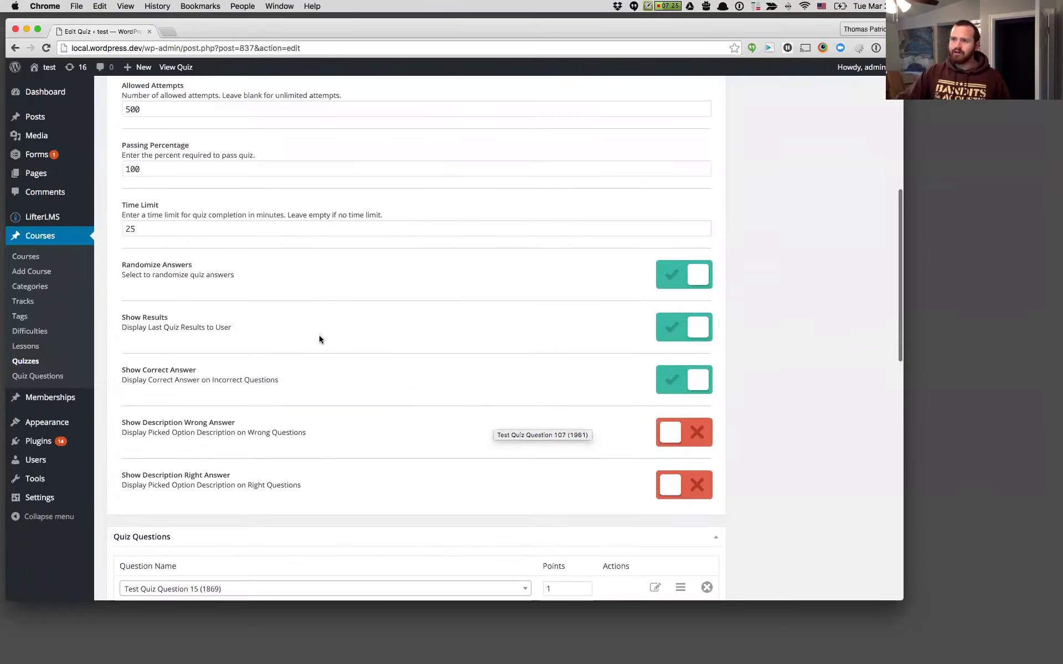
Change Passing Percentage from 100 to 110 and try to update the quiz.
left_click(185, 272)
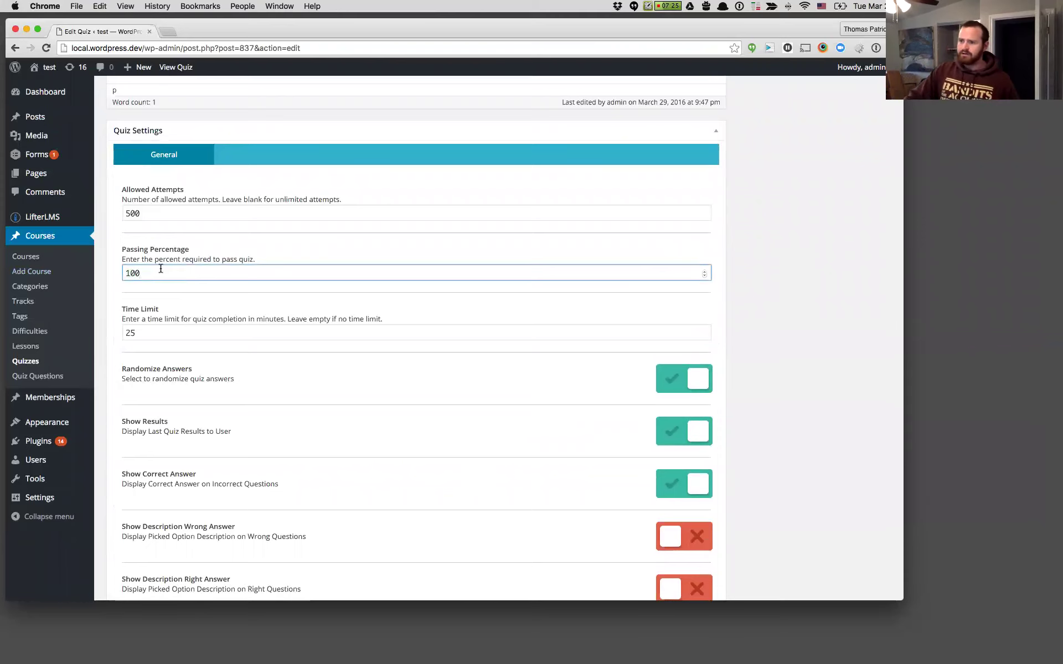
key("Left")
key("BackSpace")
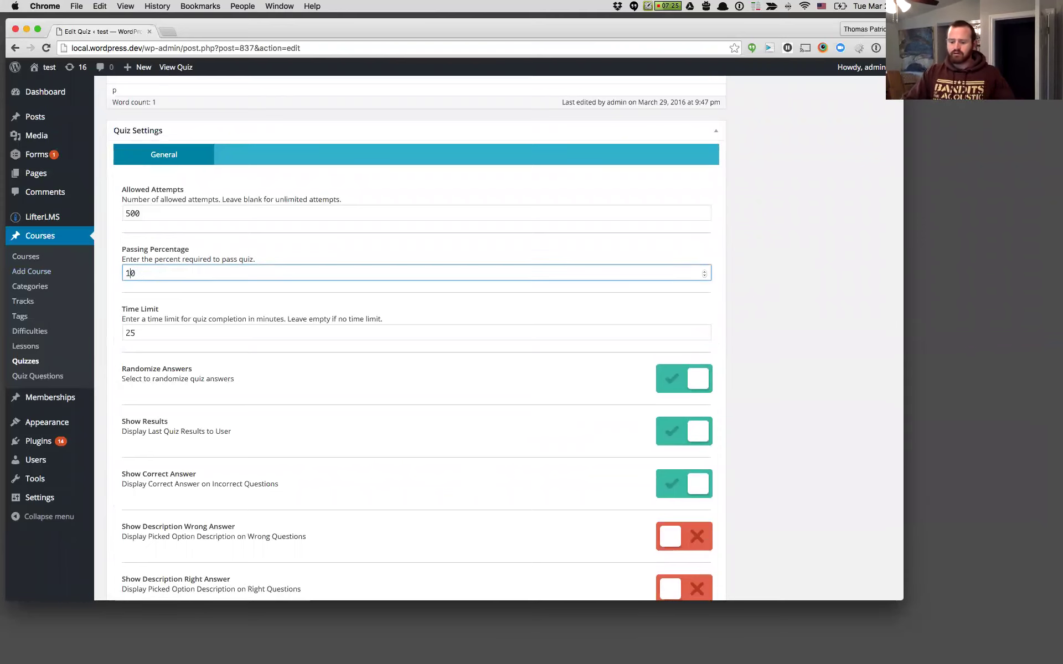
type("1")
left_click(141, 273)
key("Tab")
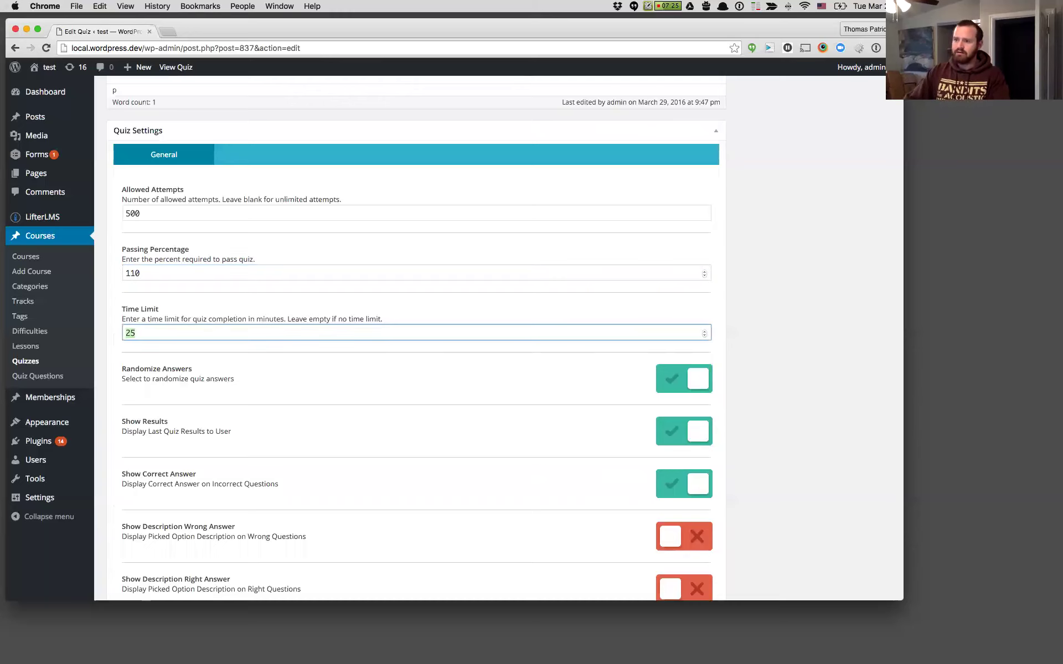
scroll(490, 157, "up", 5)
left_click(857, 240)
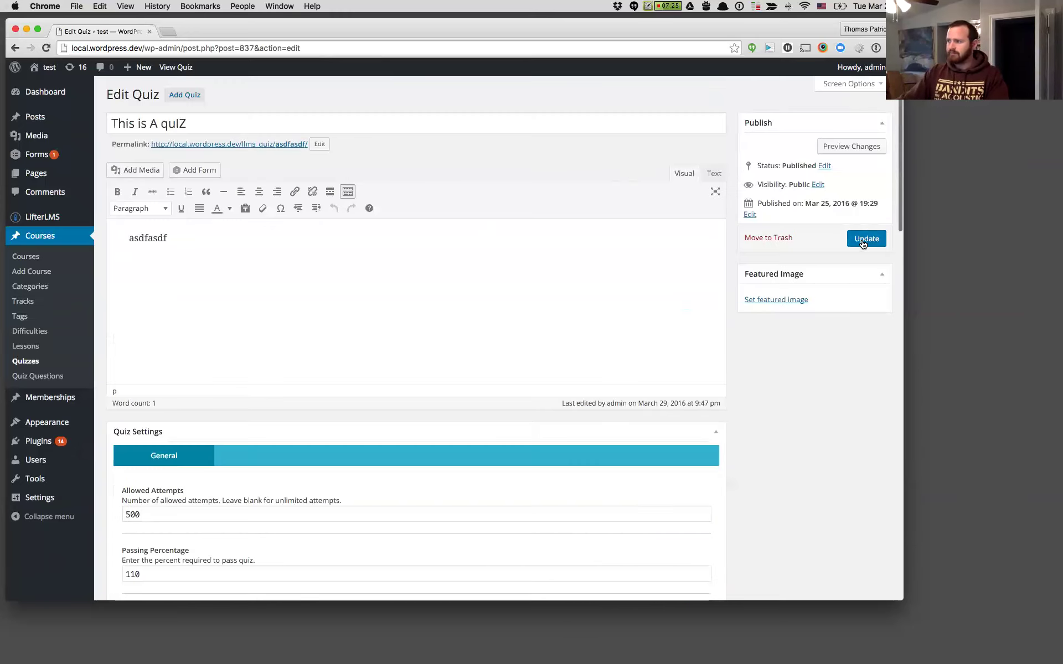
Correct Passing Percentage to 92, save the quiz, and verify the saved values.
scroll(557, 379, "down", 3)
key("BackSpace")
key("BackSpace")
key("BackSpace")
type("92")
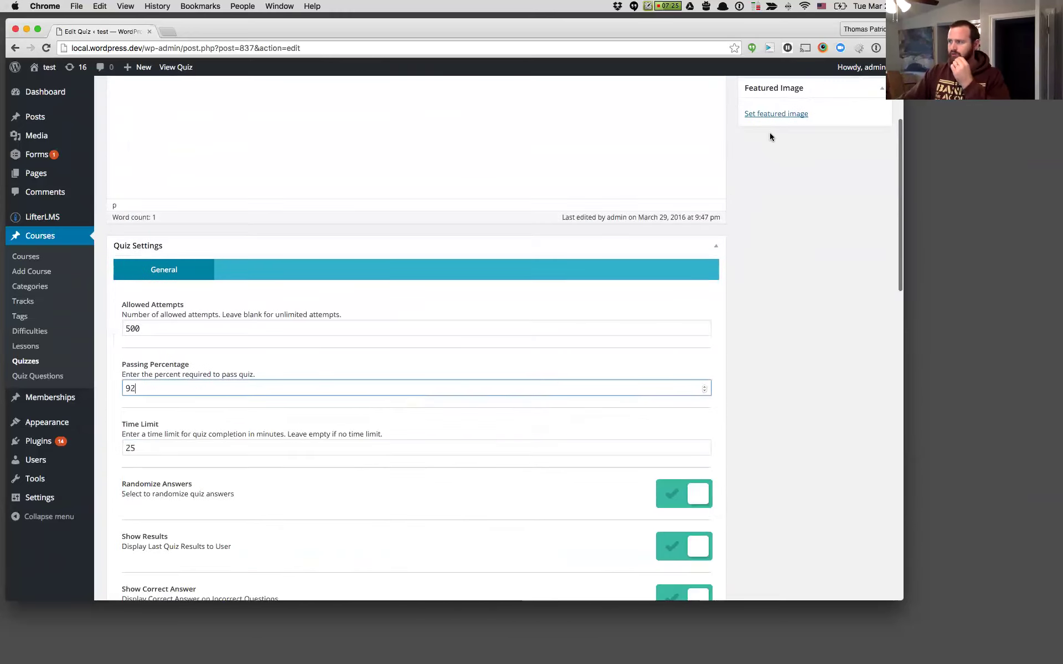
scroll(769, 132, "up", 3)
key("Return")
scroll(415, 415, "down", 3)
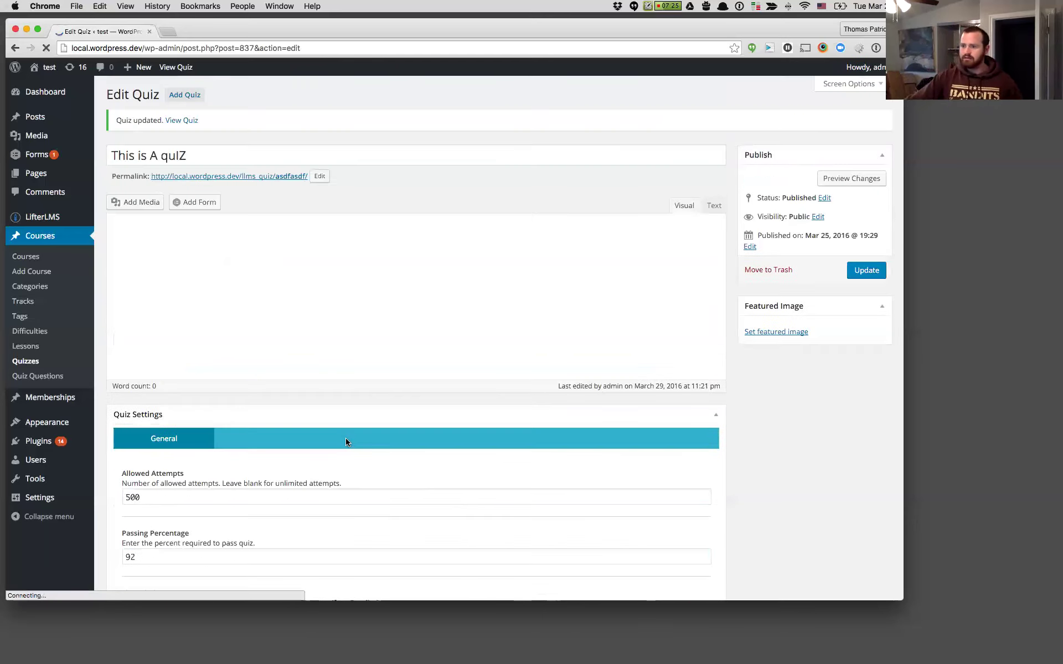
scroll(351, 487, "down", 5)
left_click(193, 246)
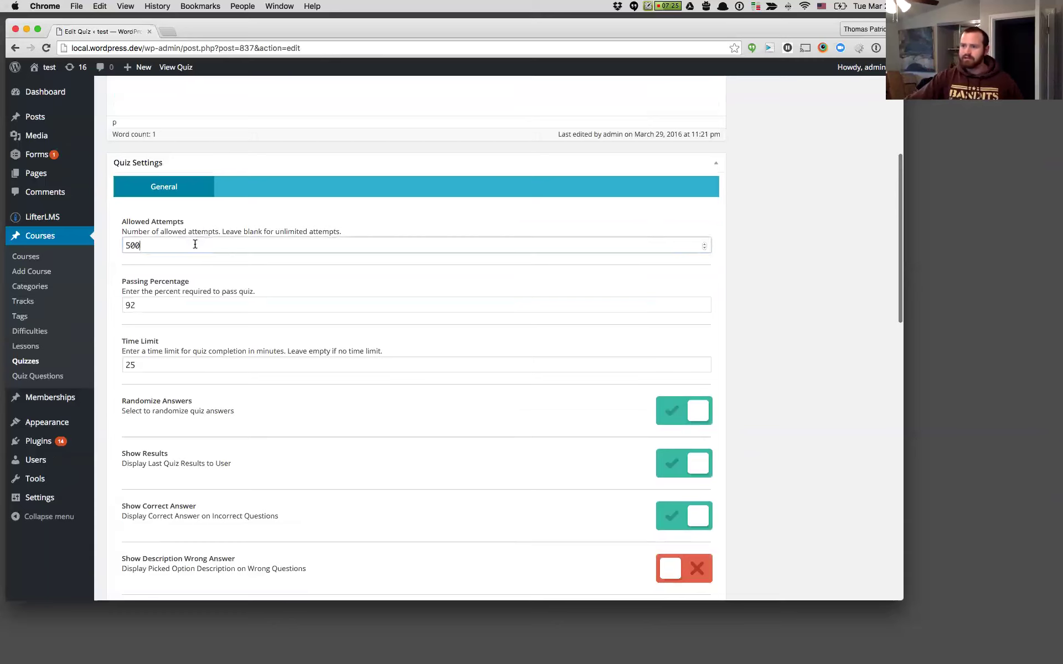
left_click(172, 308)
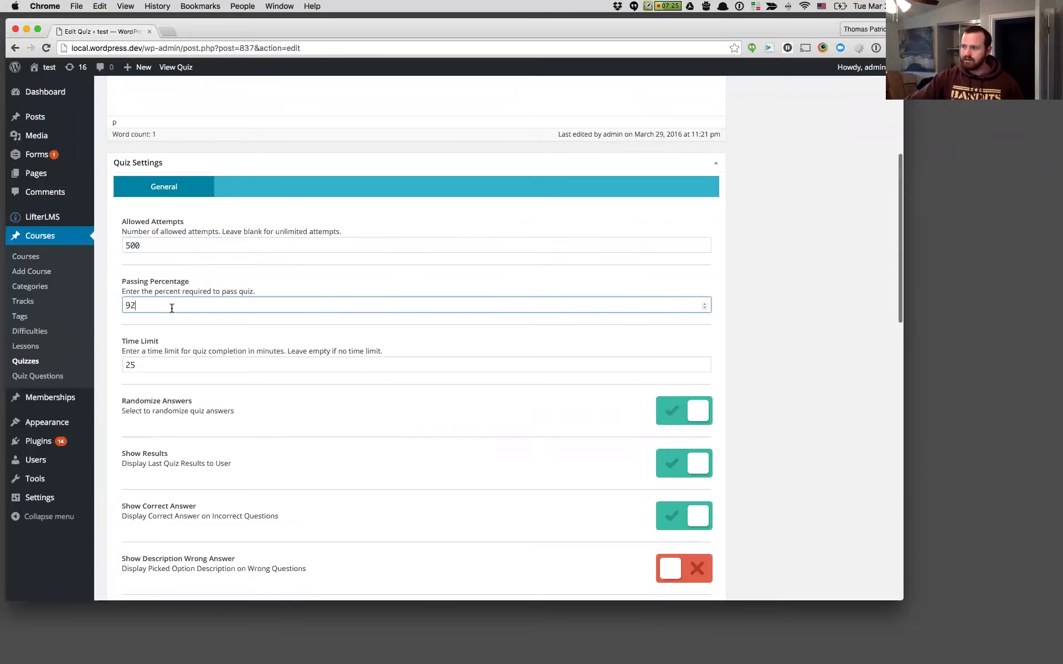
Change the Time Limit from 25 to 8.
left_click(178, 361)
left_click_drag(220, 363, 126, 365)
key("BackSpace")
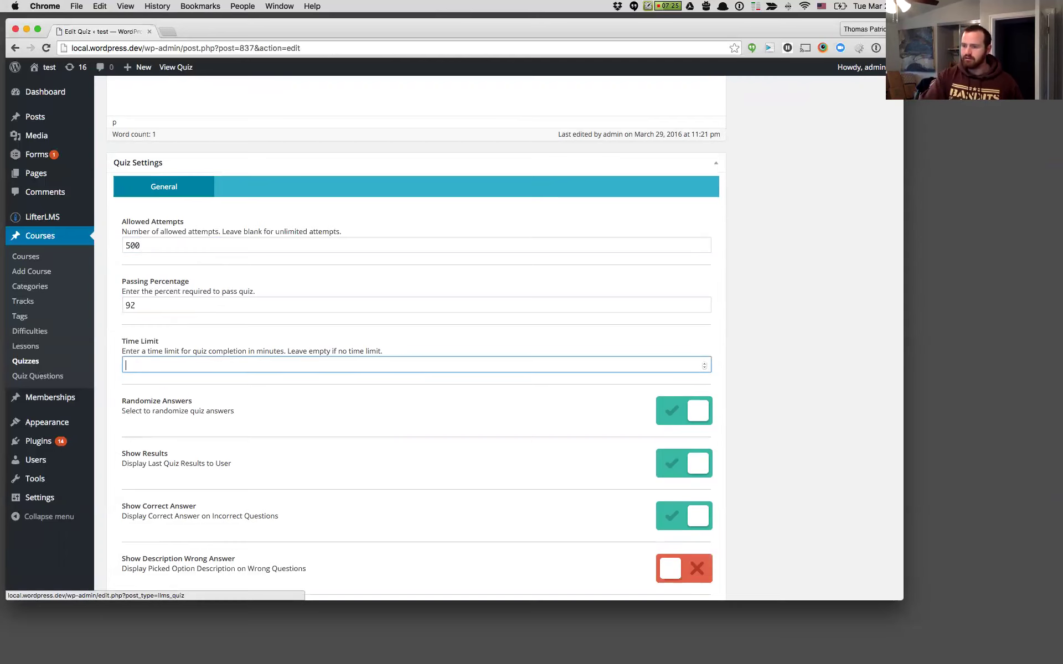
type("8")
scroll(559, 429, "down", 15)
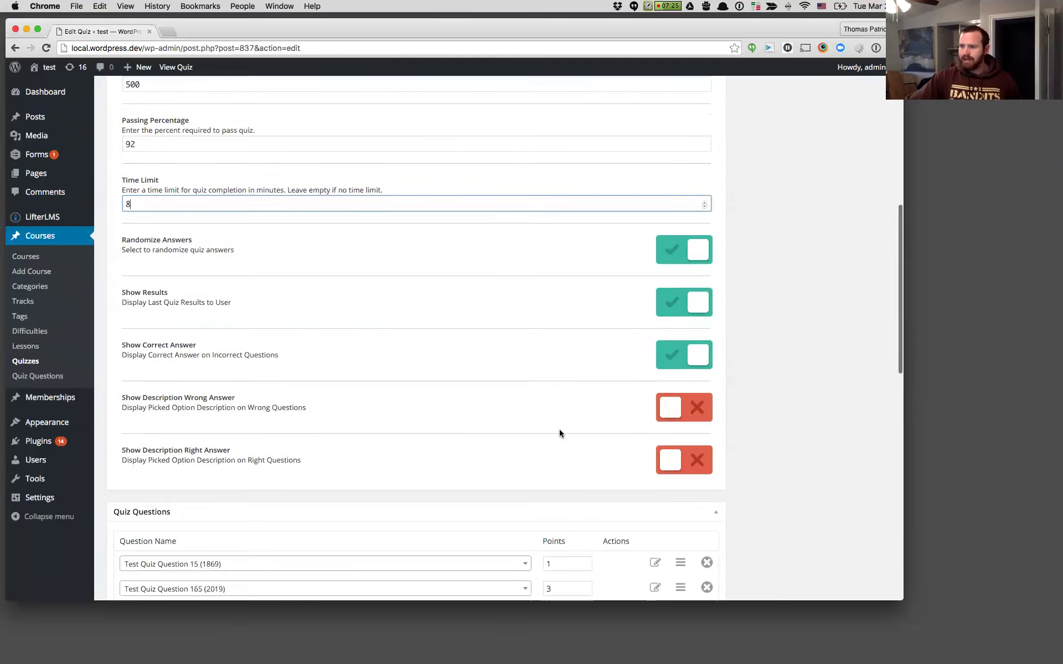
scroll(560, 430, "down", 3)
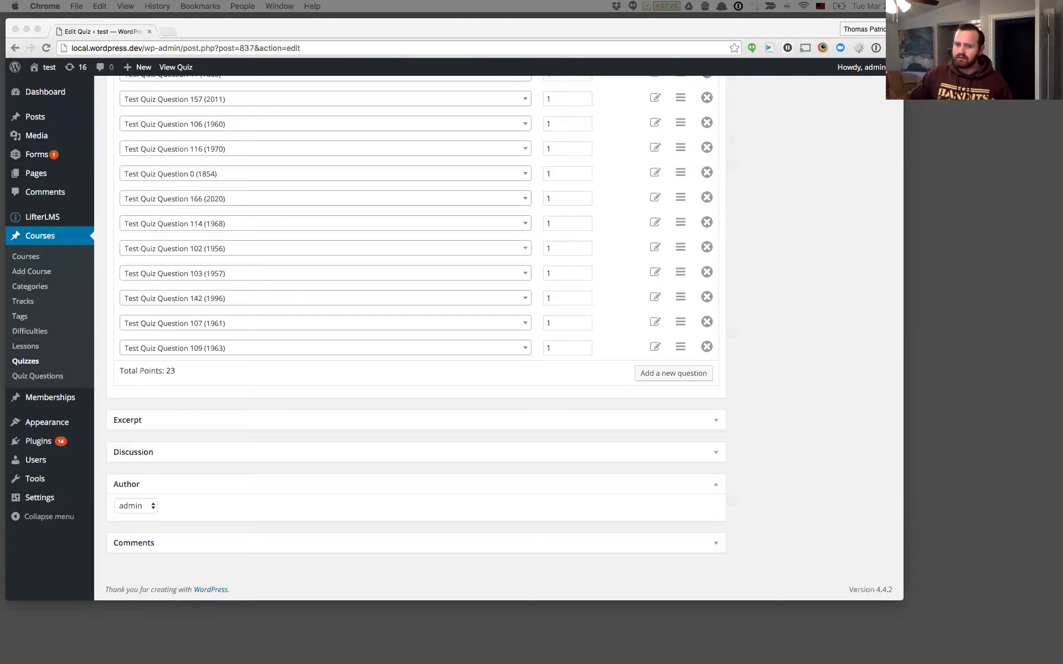
scroll(474, 441, "up", 10)
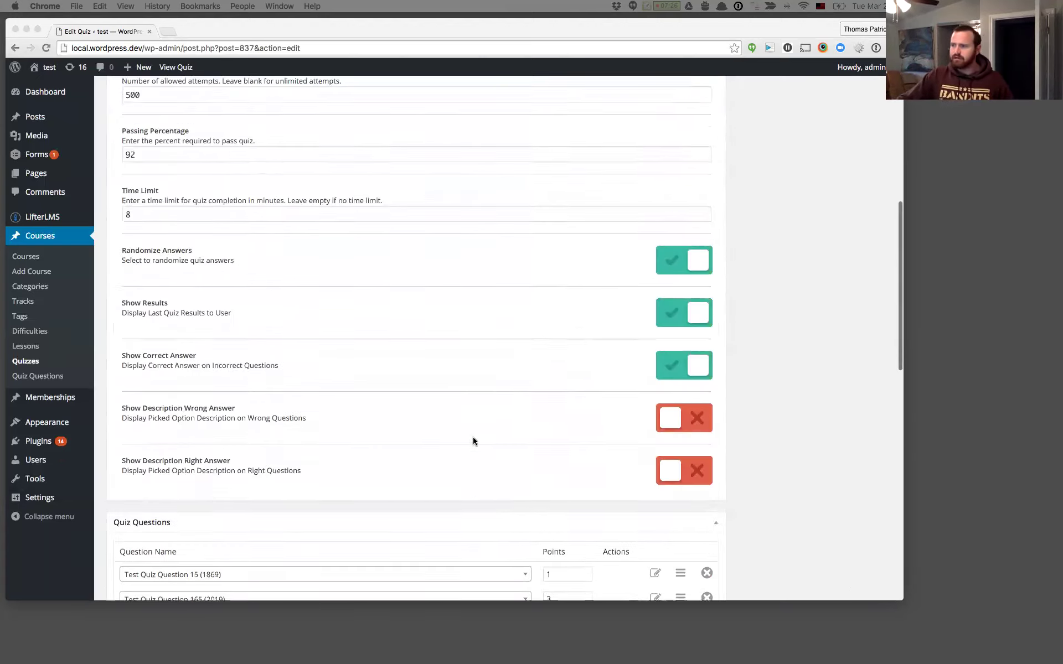
scroll(473, 436, "up", 6)
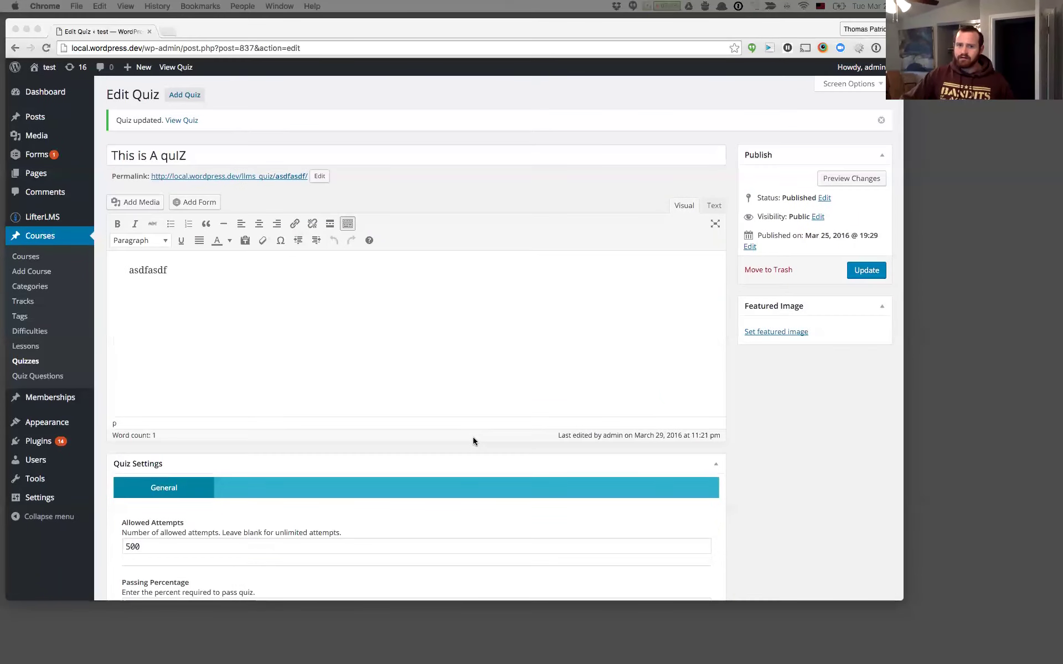